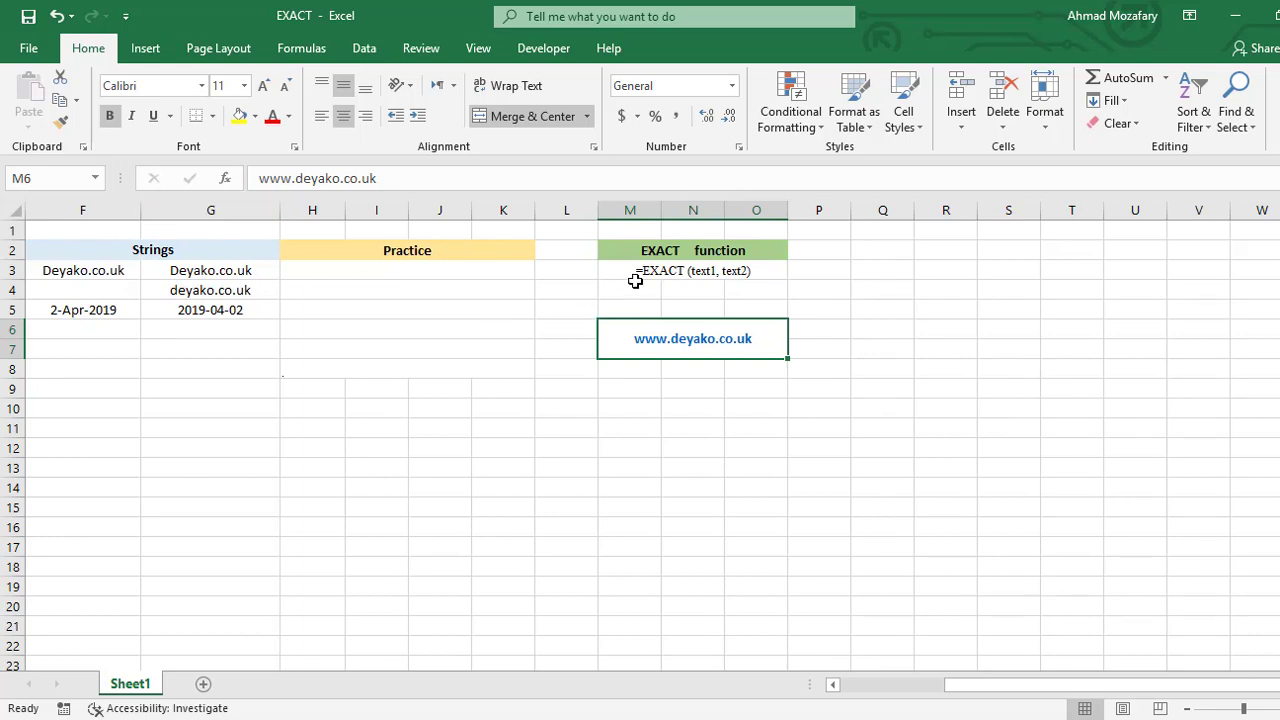
- Enter =EXACT(F3,G3) in the first Practice cell, H3, to compare the two strings in row 3
{"action": "left_click", "coordinate": [412, 278]}
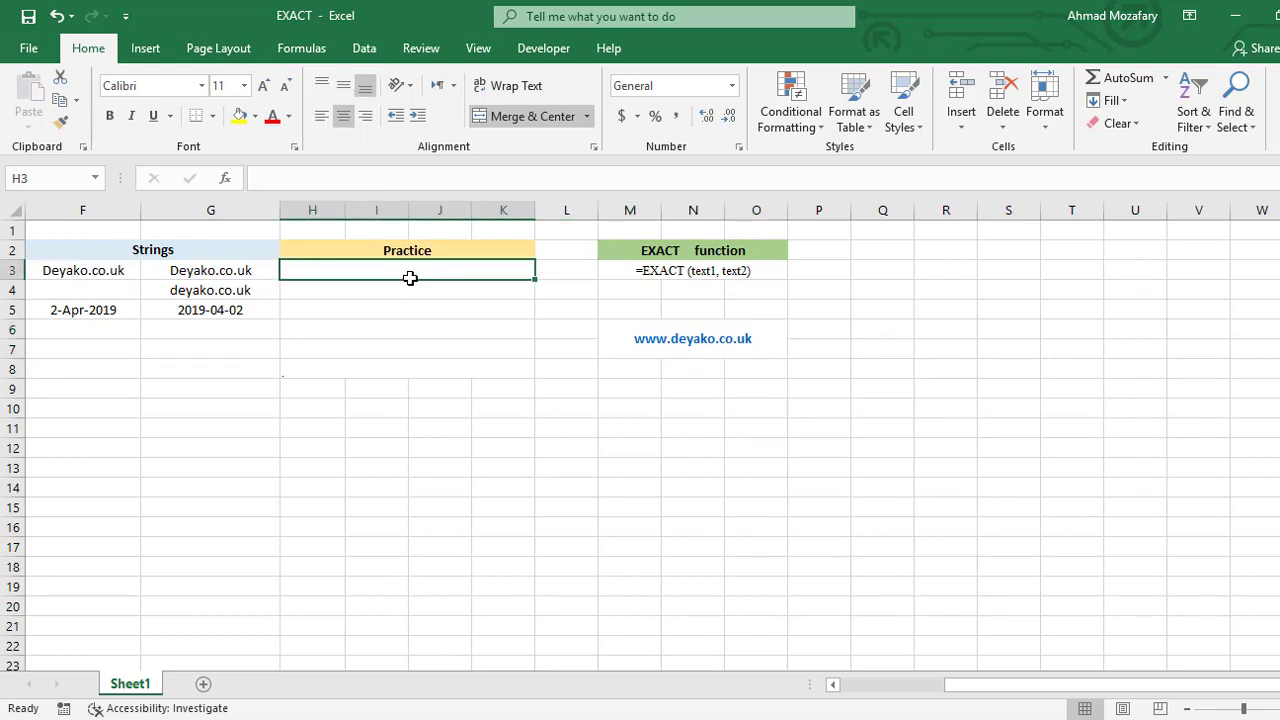
{"action": "type", "text": "="}
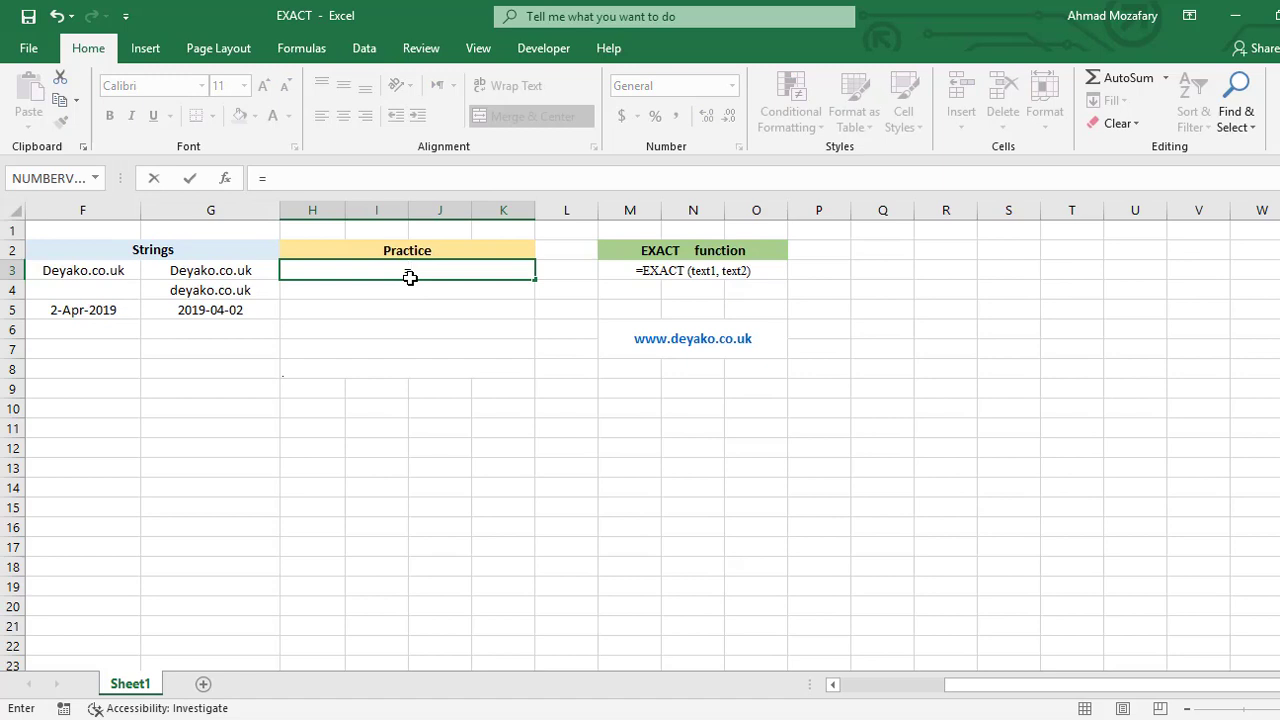
{"action": "type", "text": "EXACT"}
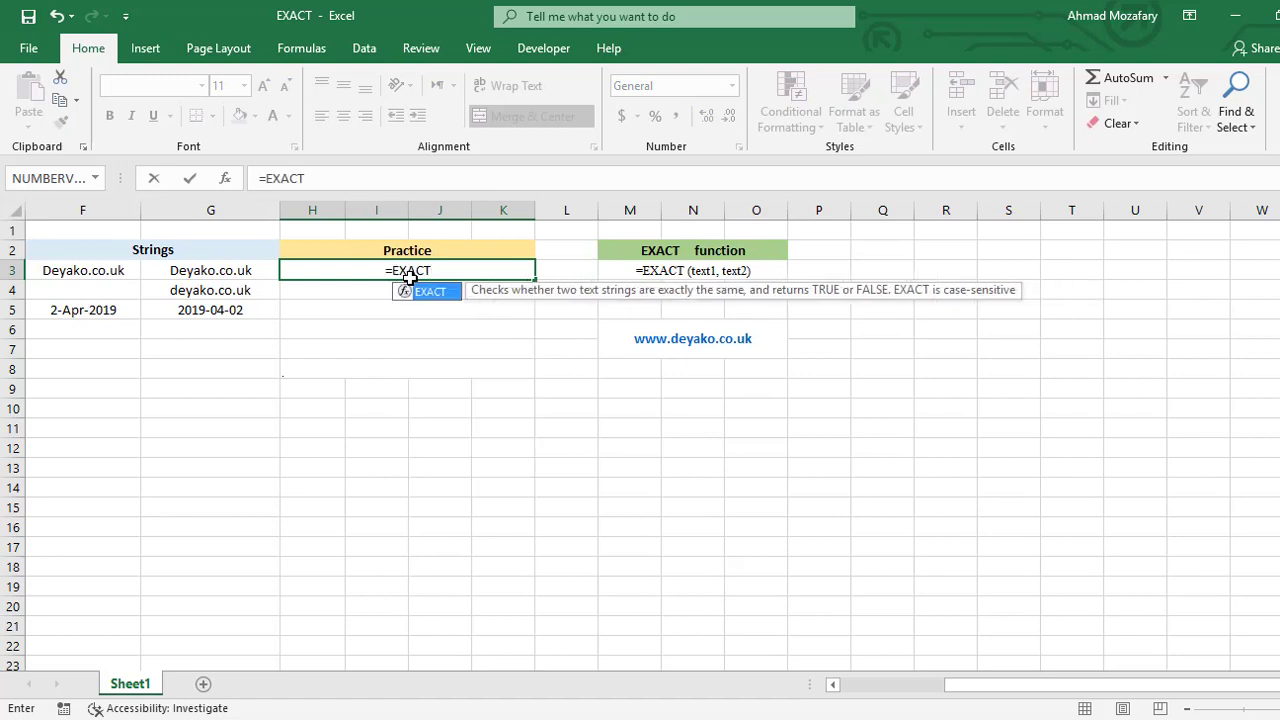
{"action": "type", "text": "(F"}
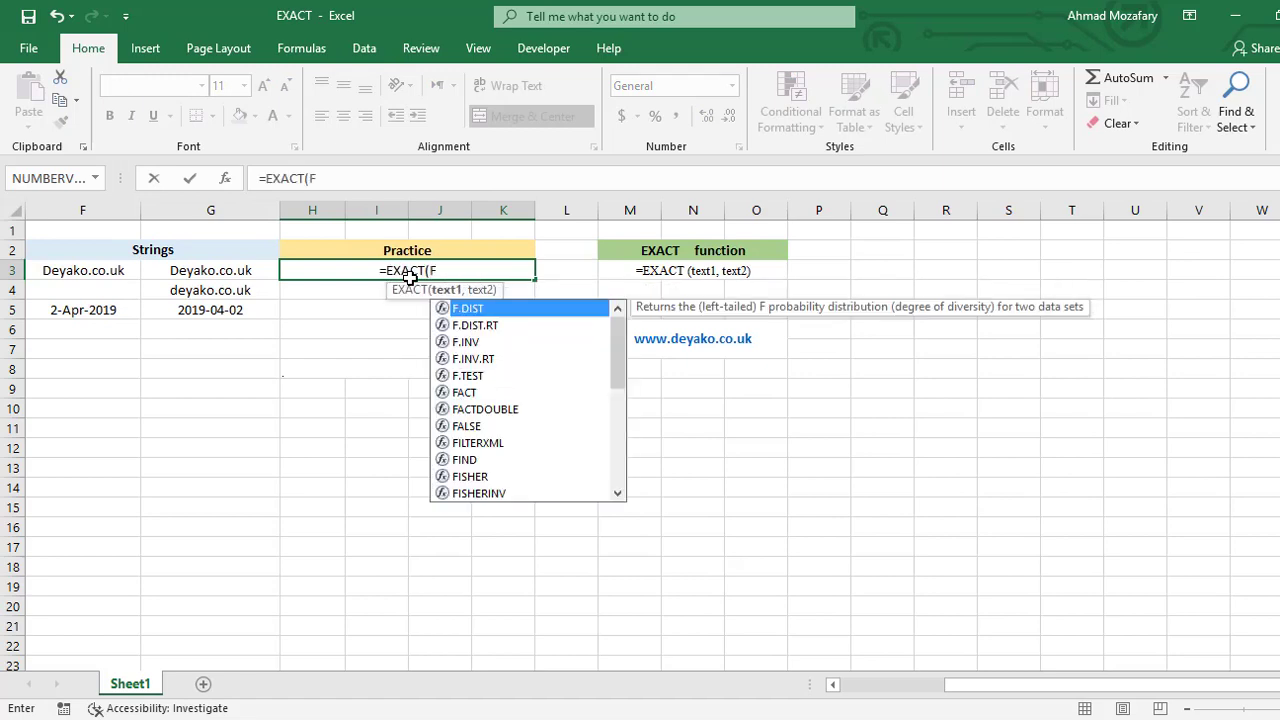
{"action": "type", "text": "3,"}
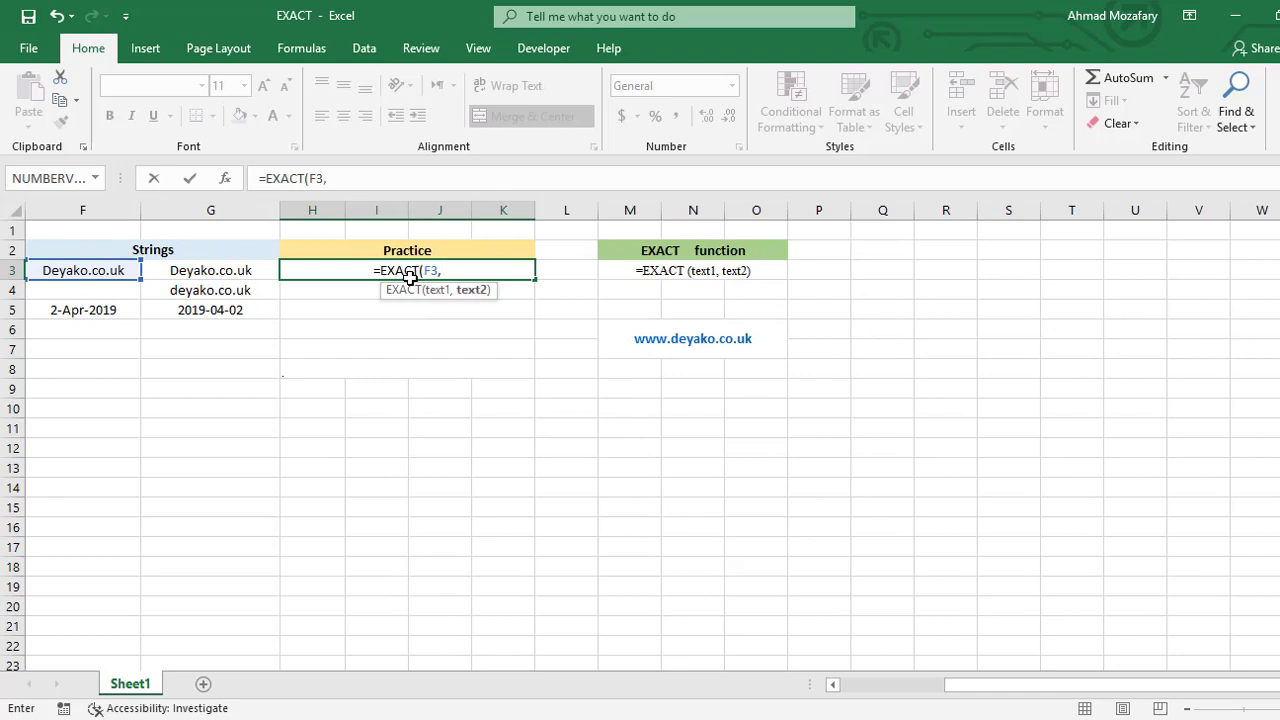
{"action": "type", "text": "G3"}
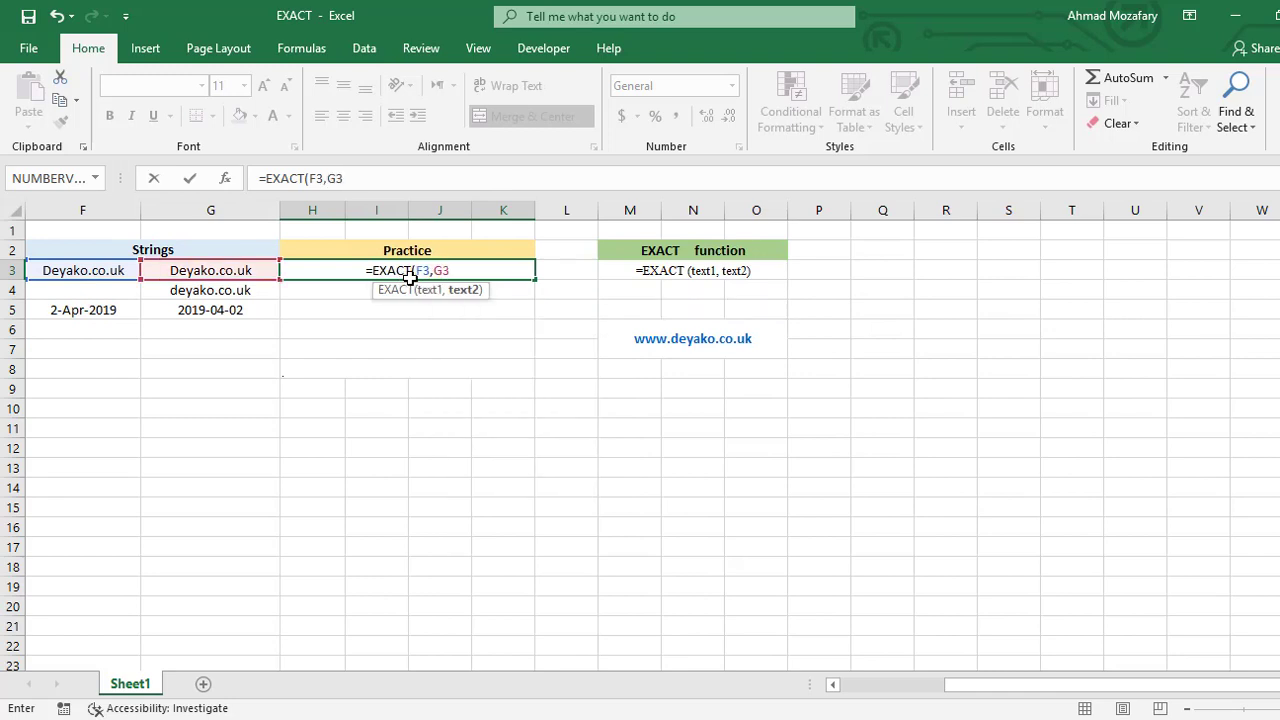
{"action": "type", "text": ")"}
{"action": "key", "text": "Return"}
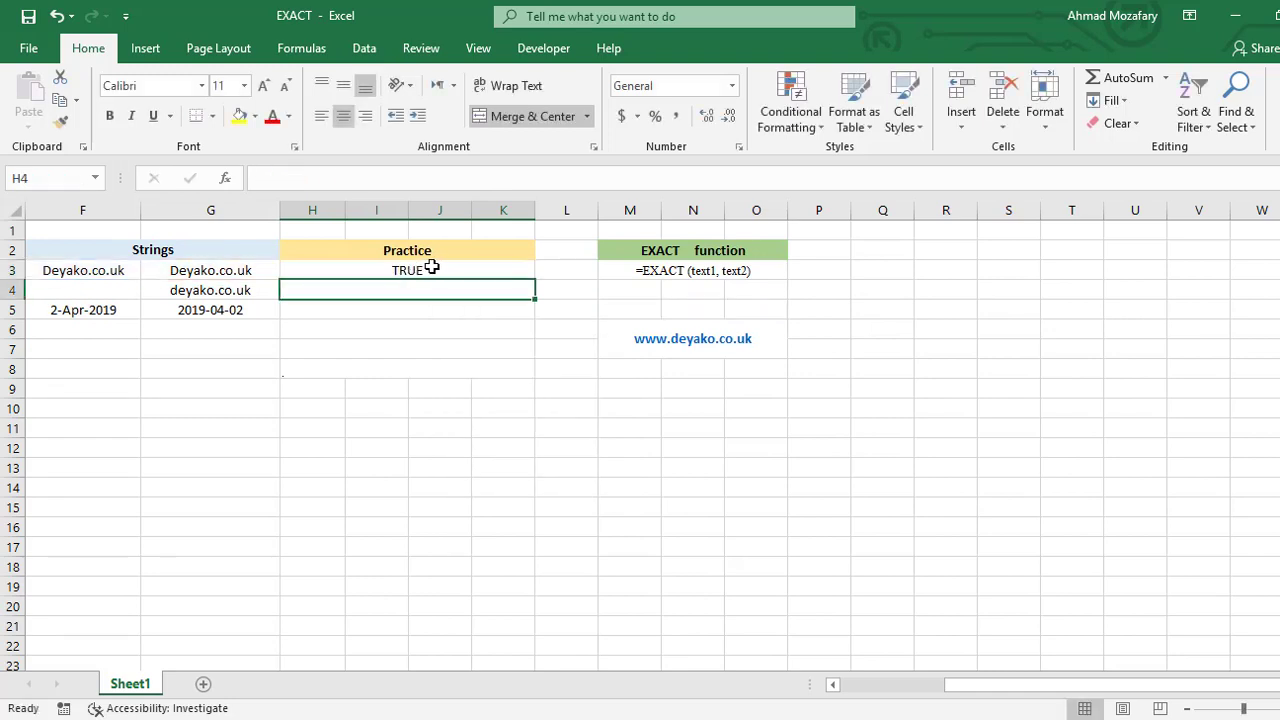
{"action": "left_click", "coordinate": [431, 268]}
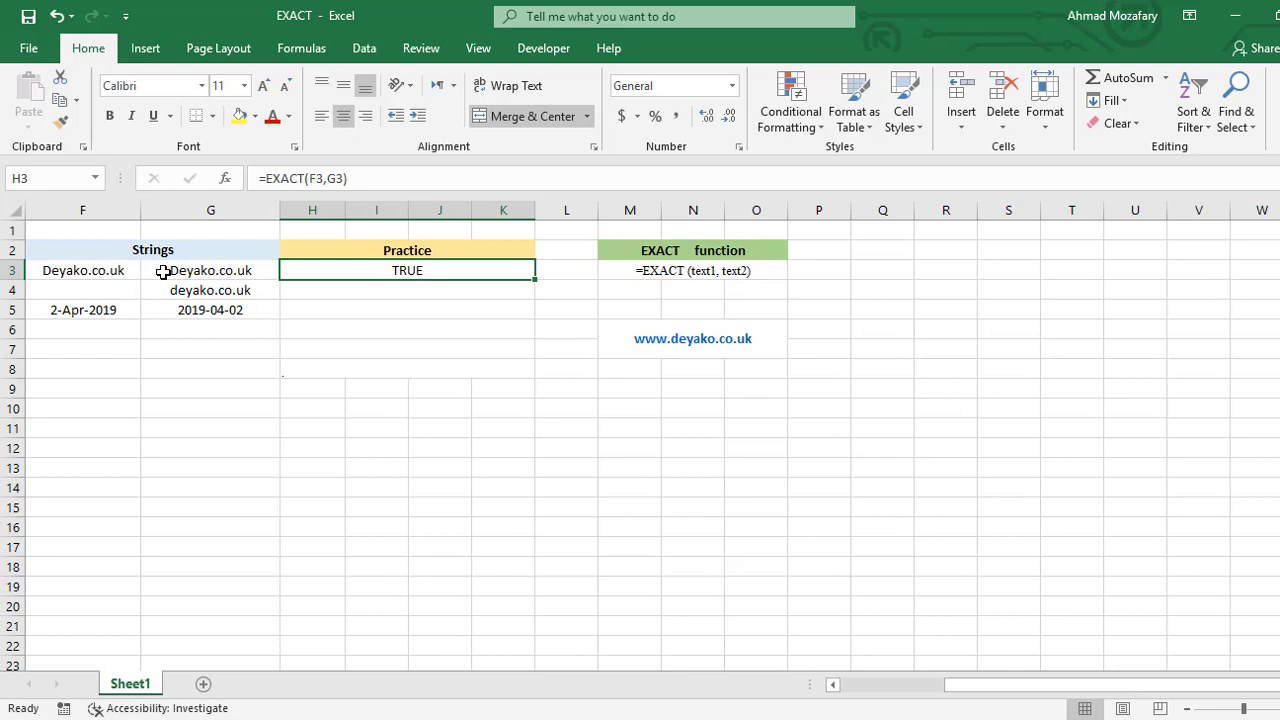
- Enter =EXACT(G4,F3) in Practice cell H4 to compare the lowercase string with the capitalised one
{"action": "left_click", "coordinate": [337, 289]}
{"action": "key", "text": "Left"}
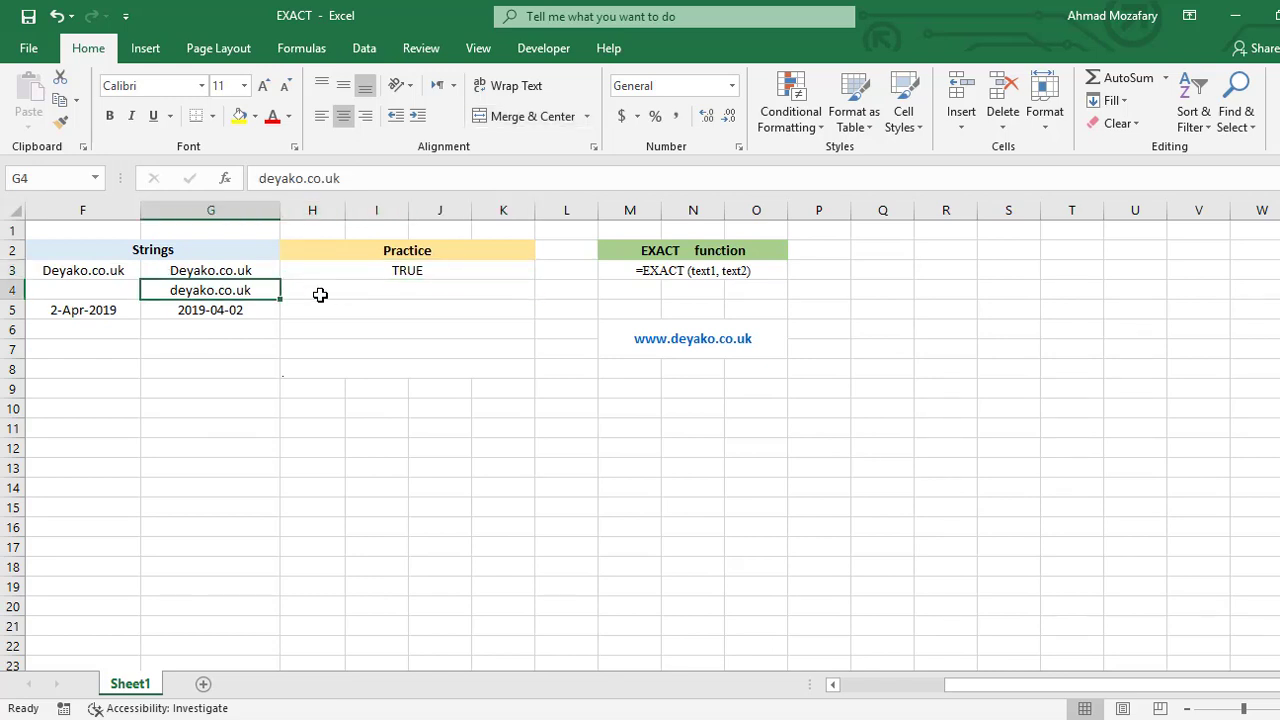
{"action": "left_click", "coordinate": [106, 268]}
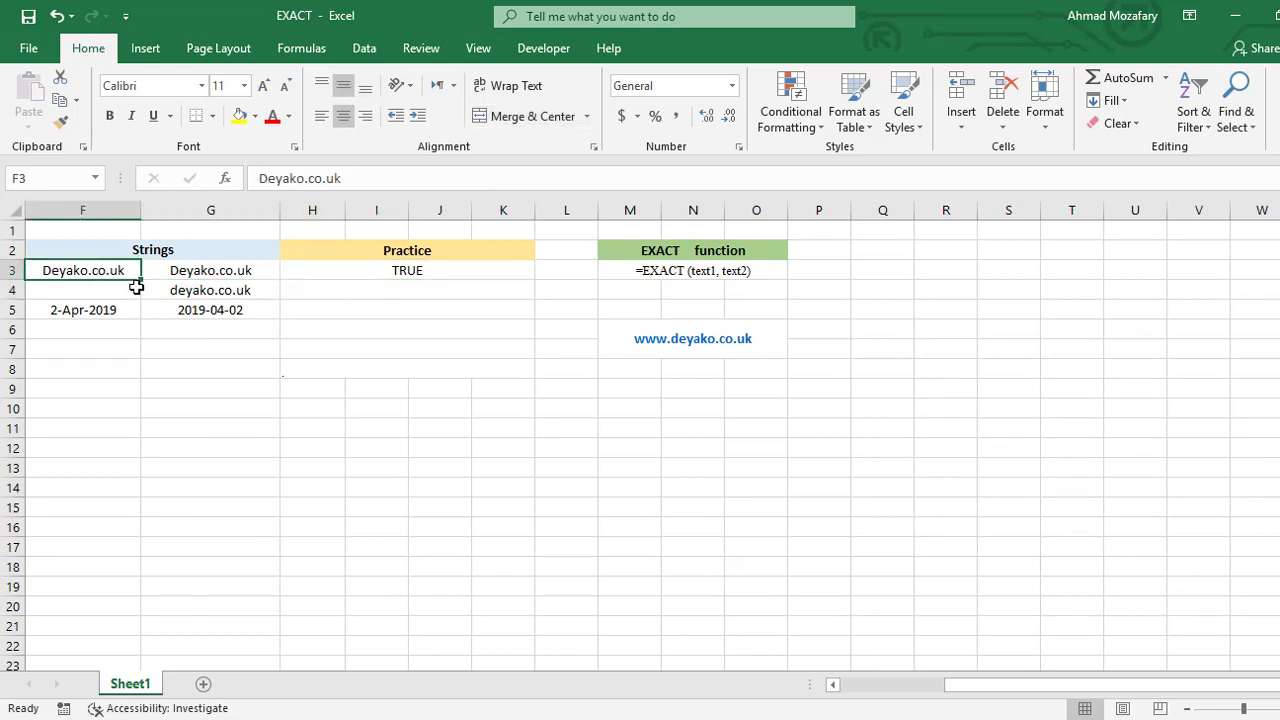
{"action": "left_click", "coordinate": [369, 288]}
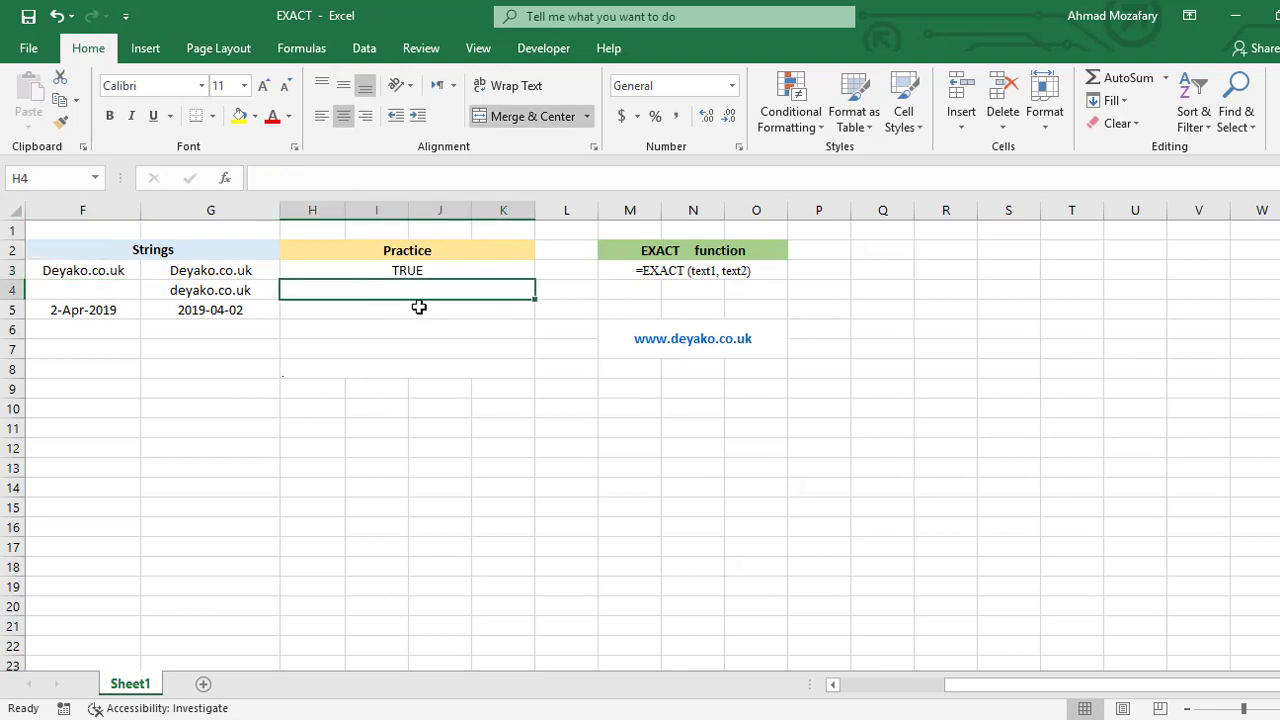
{"action": "type", "text": "=EXACT"}
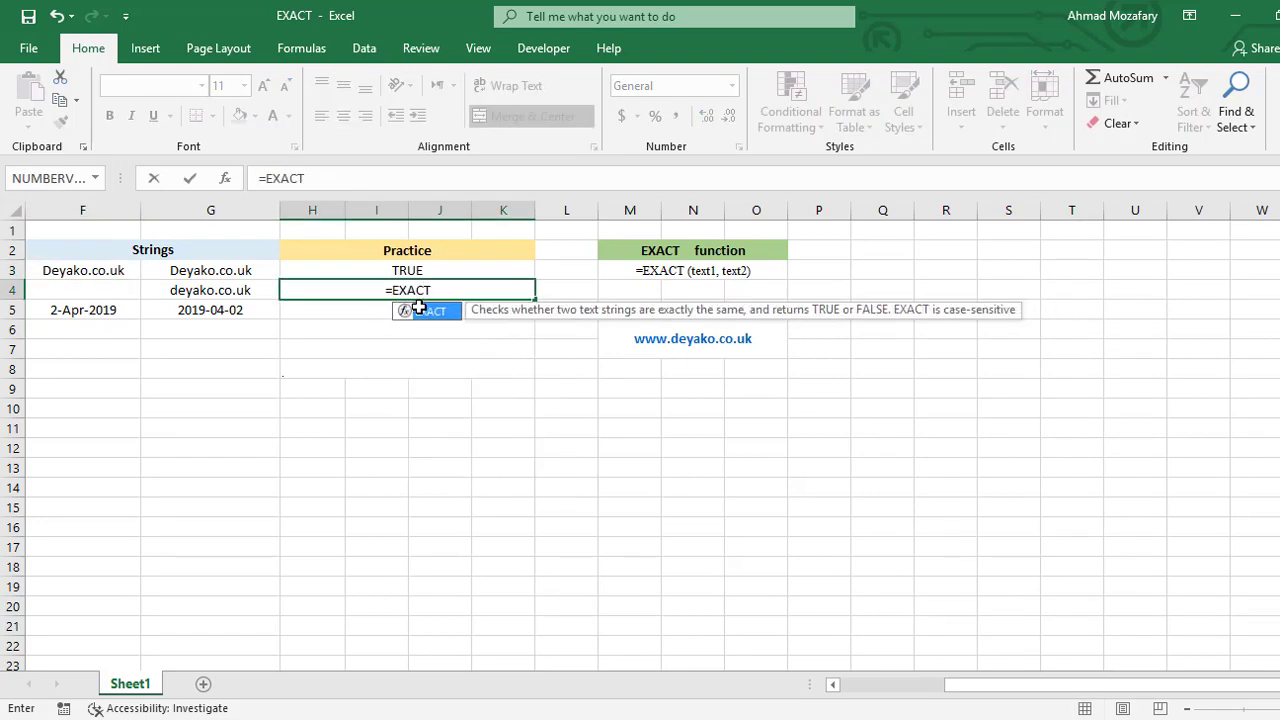
{"action": "type", "text": "(G"}
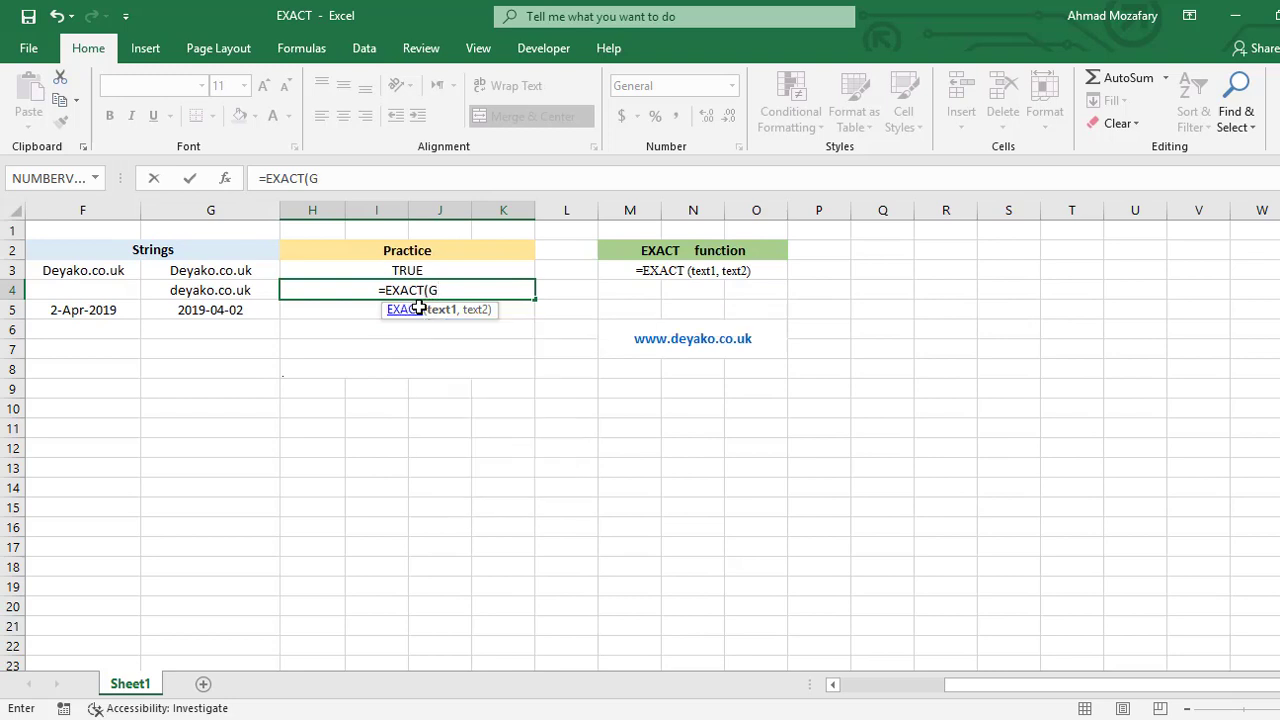
{"action": "key", "text": "Left"}
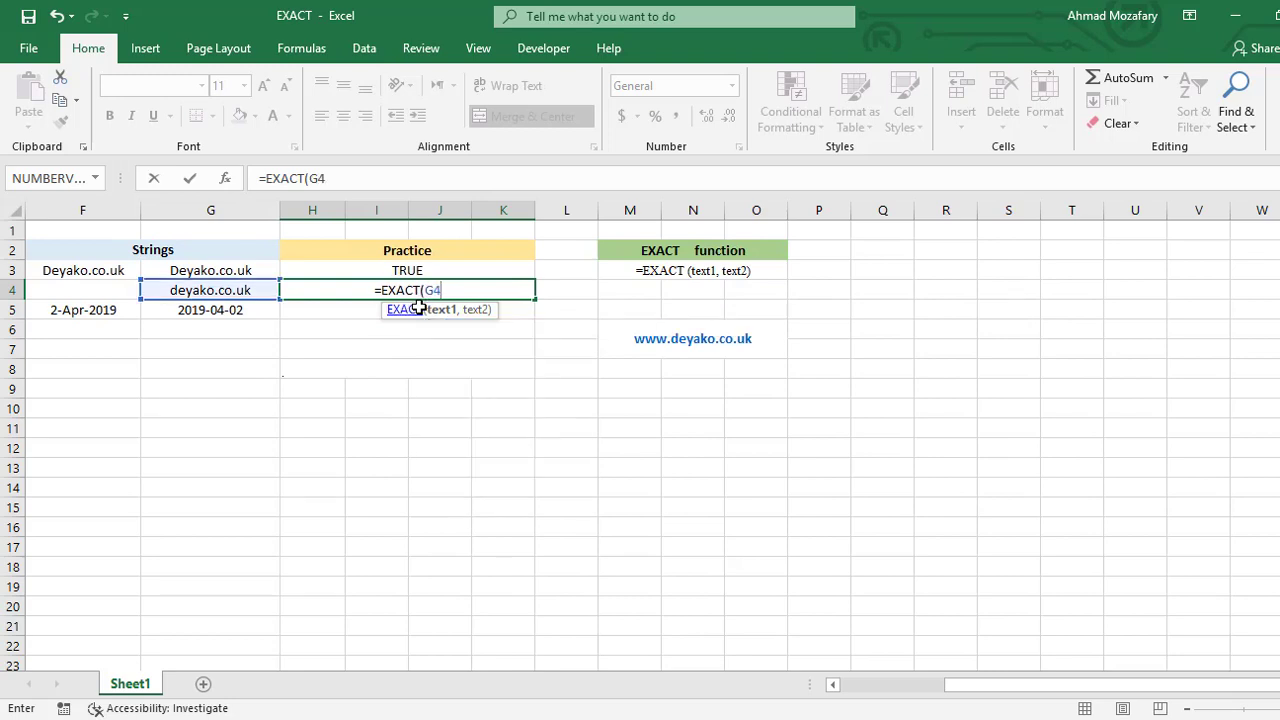
{"action": "type", "text": ","}
{"action": "key", "text": "Left"}
{"action": "key", "text": "Left"}
{"action": "key", "text": "Up"}
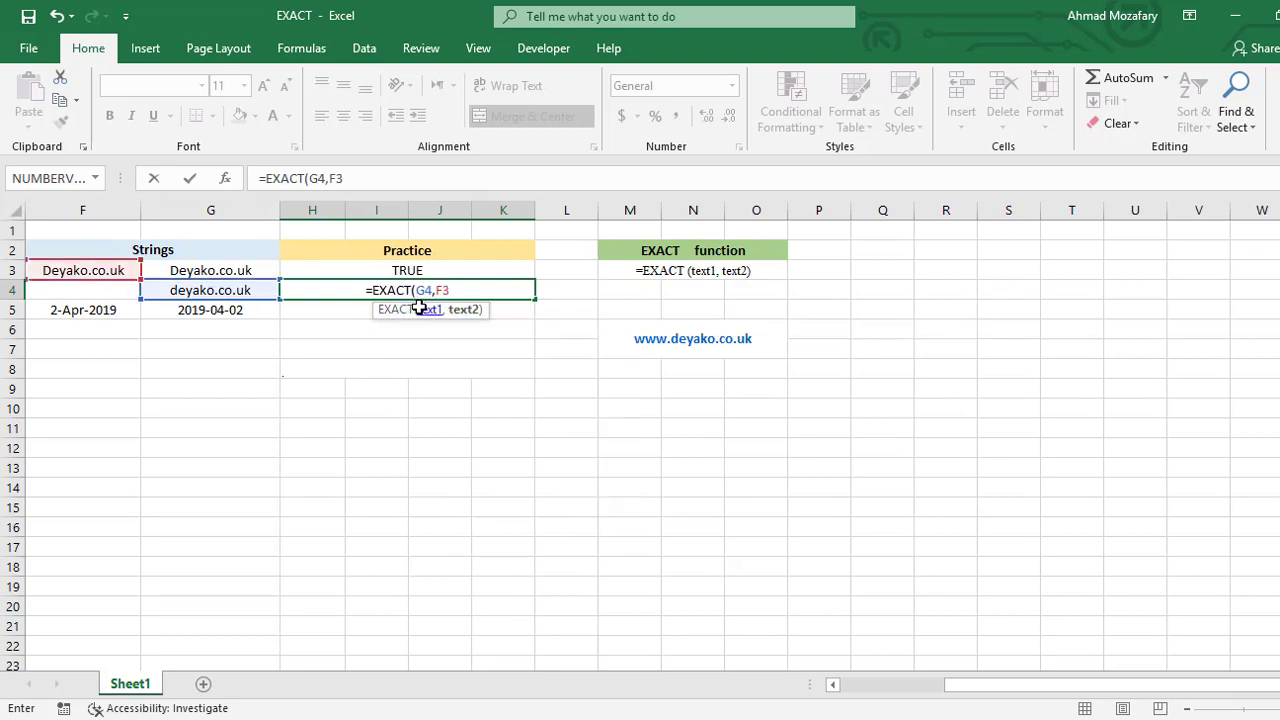
{"action": "type", "text": ")"}
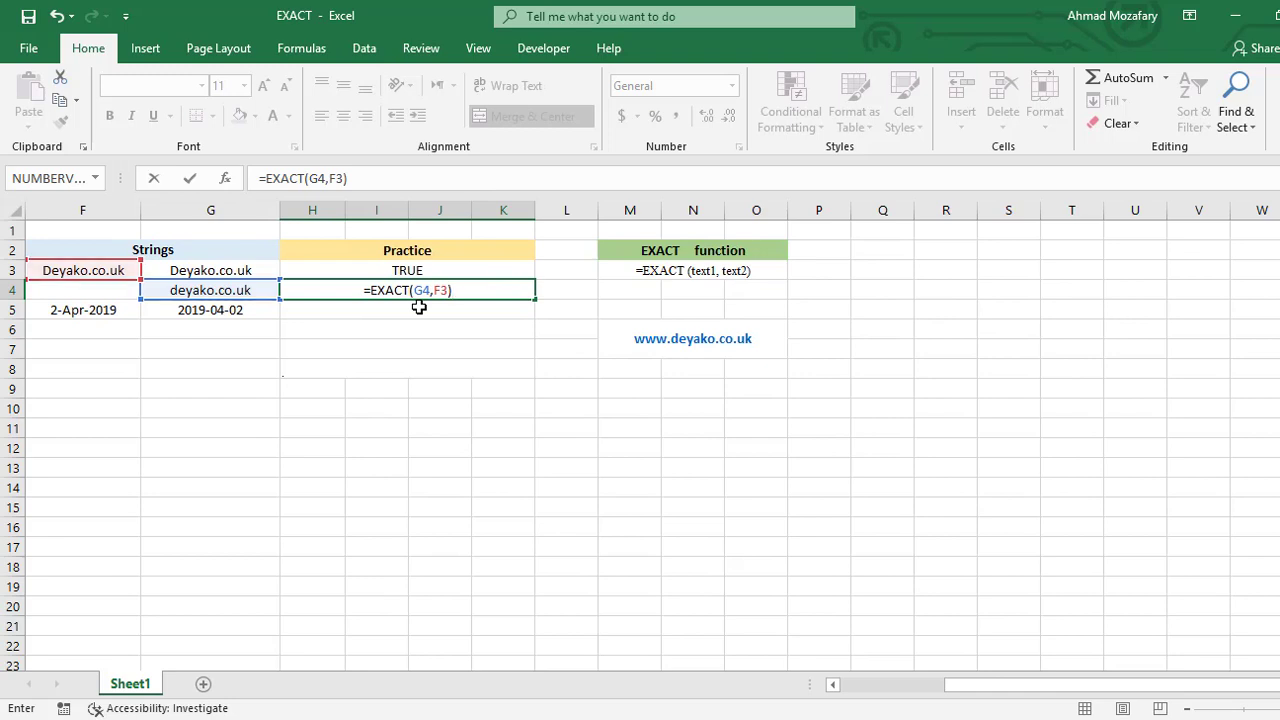
{"action": "key", "text": "Return"}
- Review the formula in H4, the letter case of the strings in G4 and F3, and the EXACT syntax in M3
{"action": "left_click", "coordinate": [449, 292]}
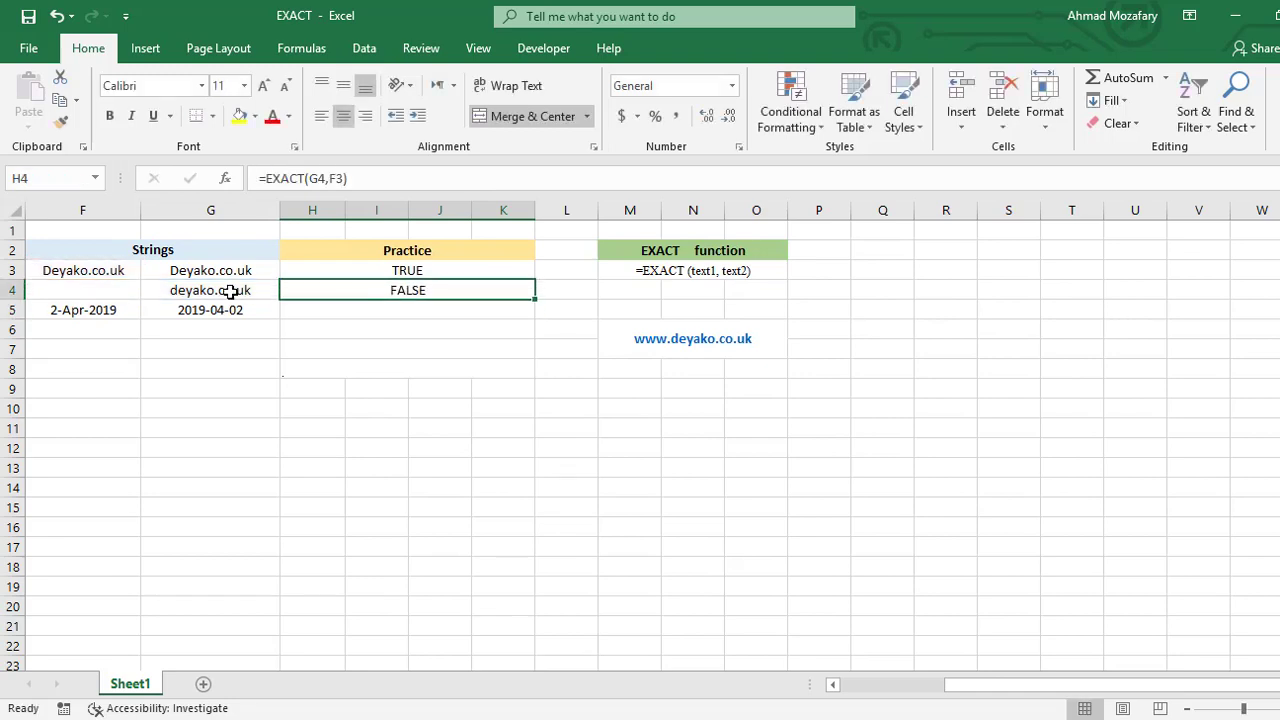
{"action": "left_click", "coordinate": [270, 292]}
{"action": "left_click", "coordinate": [122, 276]}
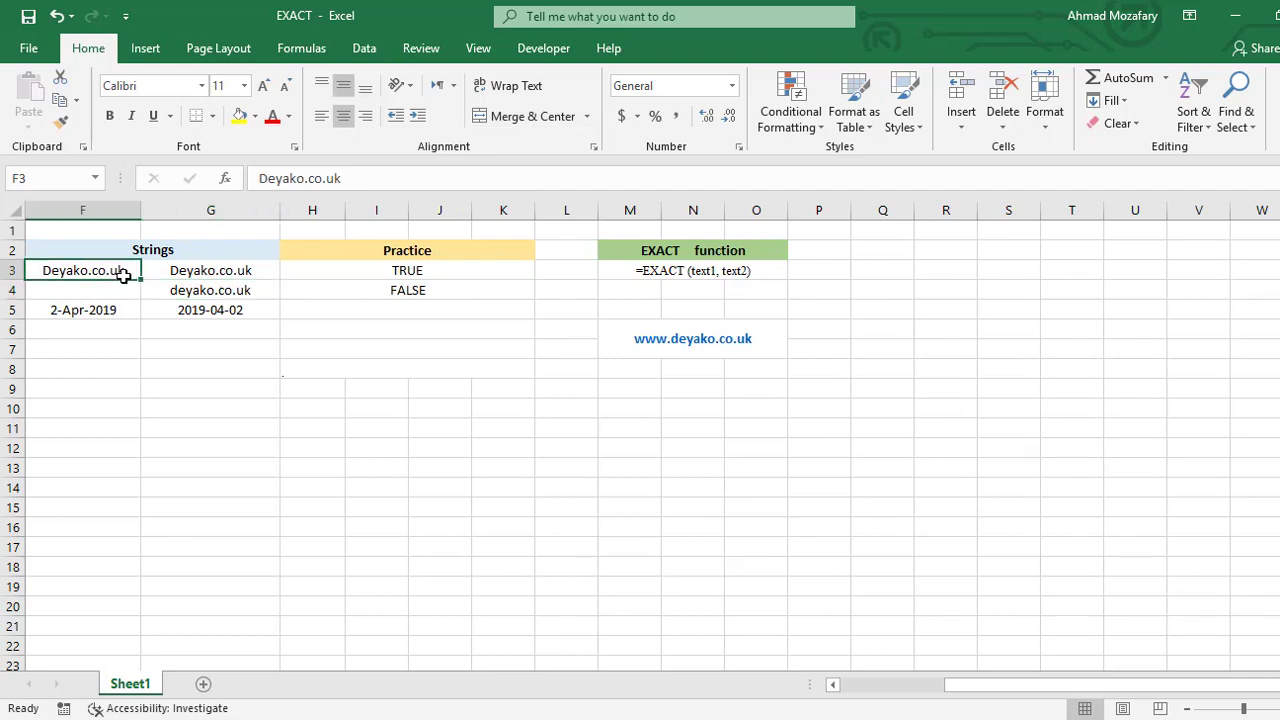
{"action": "left_click", "coordinate": [150, 290]}
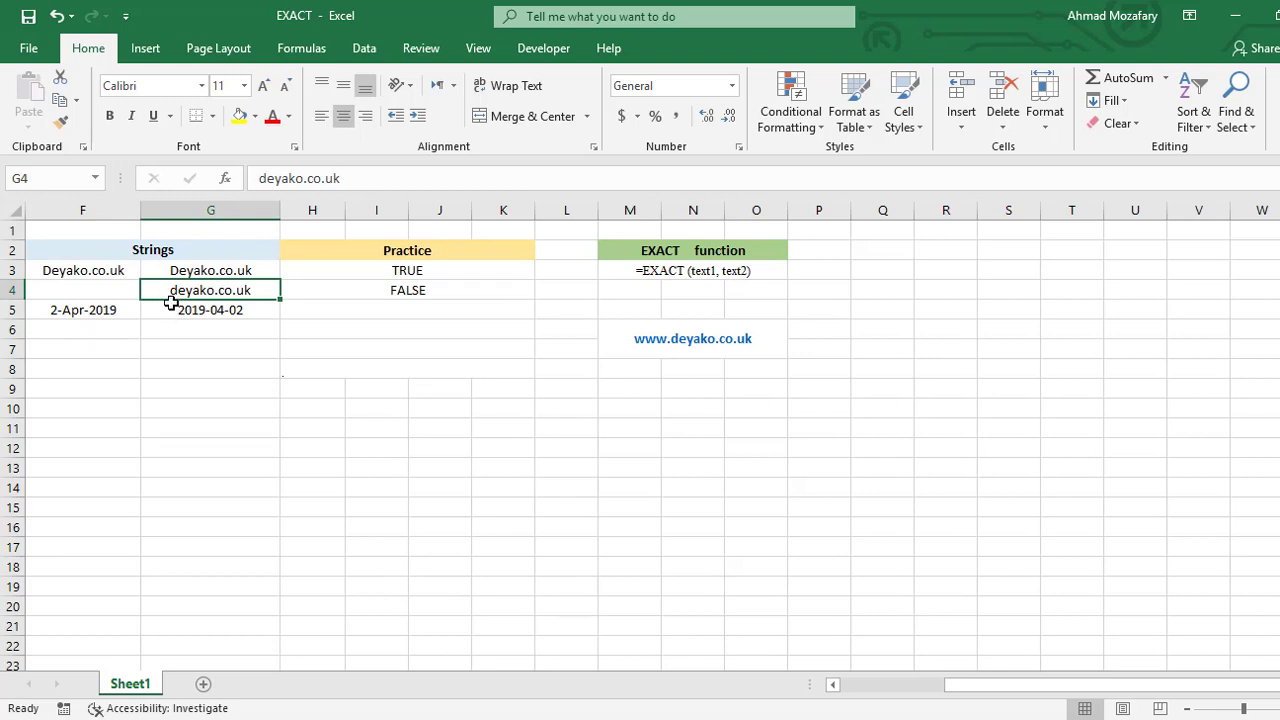
{"action": "left_click", "coordinate": [69, 273]}
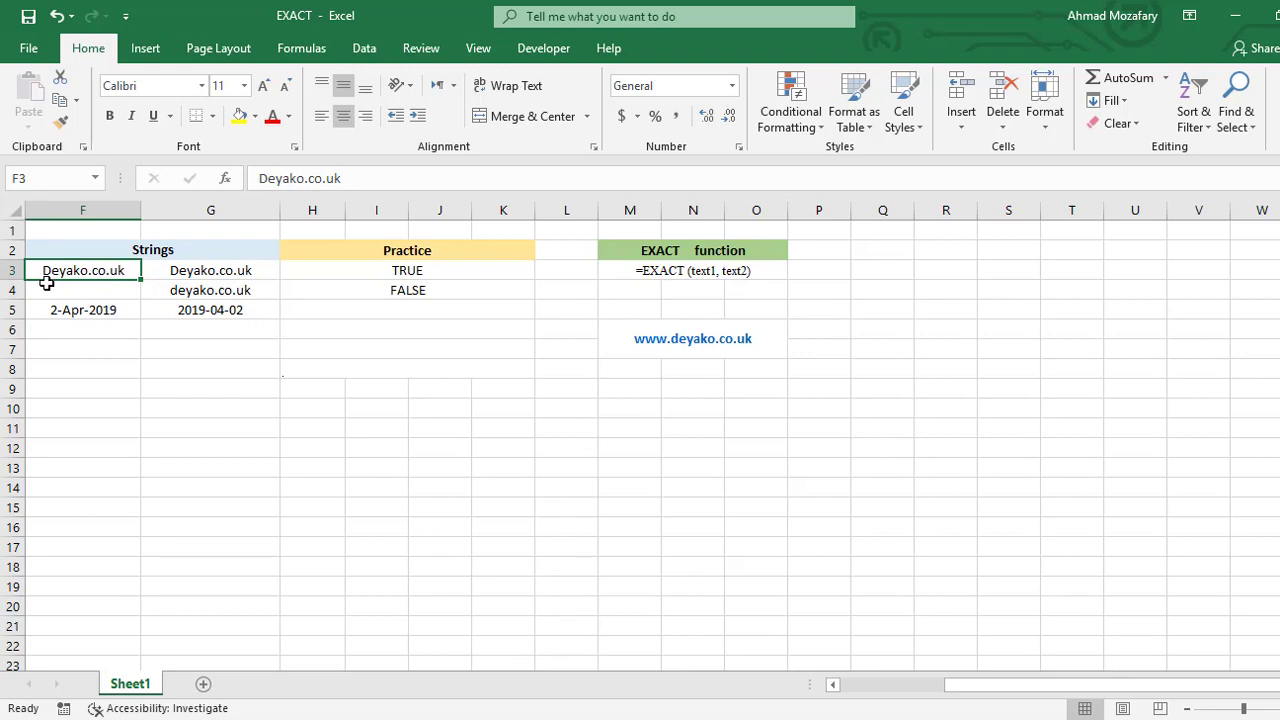
{"action": "left_click", "coordinate": [608, 272]}
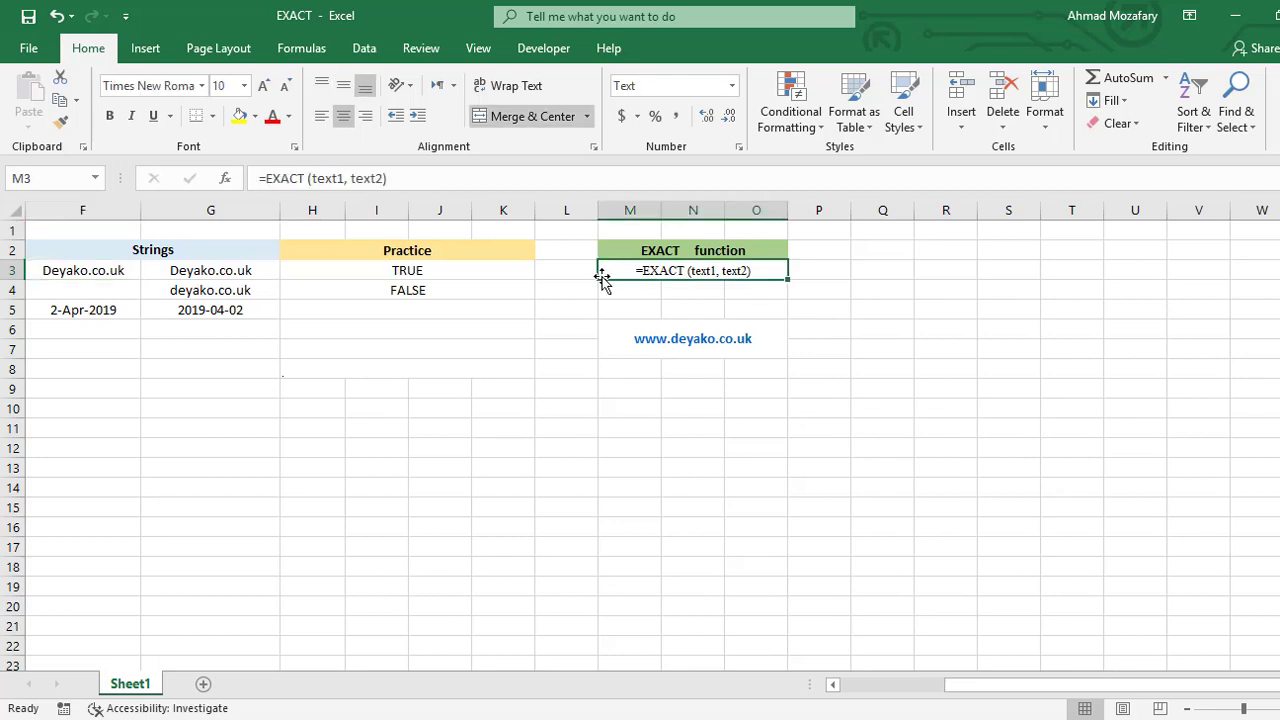
- Enter =EXACT(F5,G5) in Practice cell H5 to compare the two differently formatted dates
{"action": "left_click", "coordinate": [338, 310]}
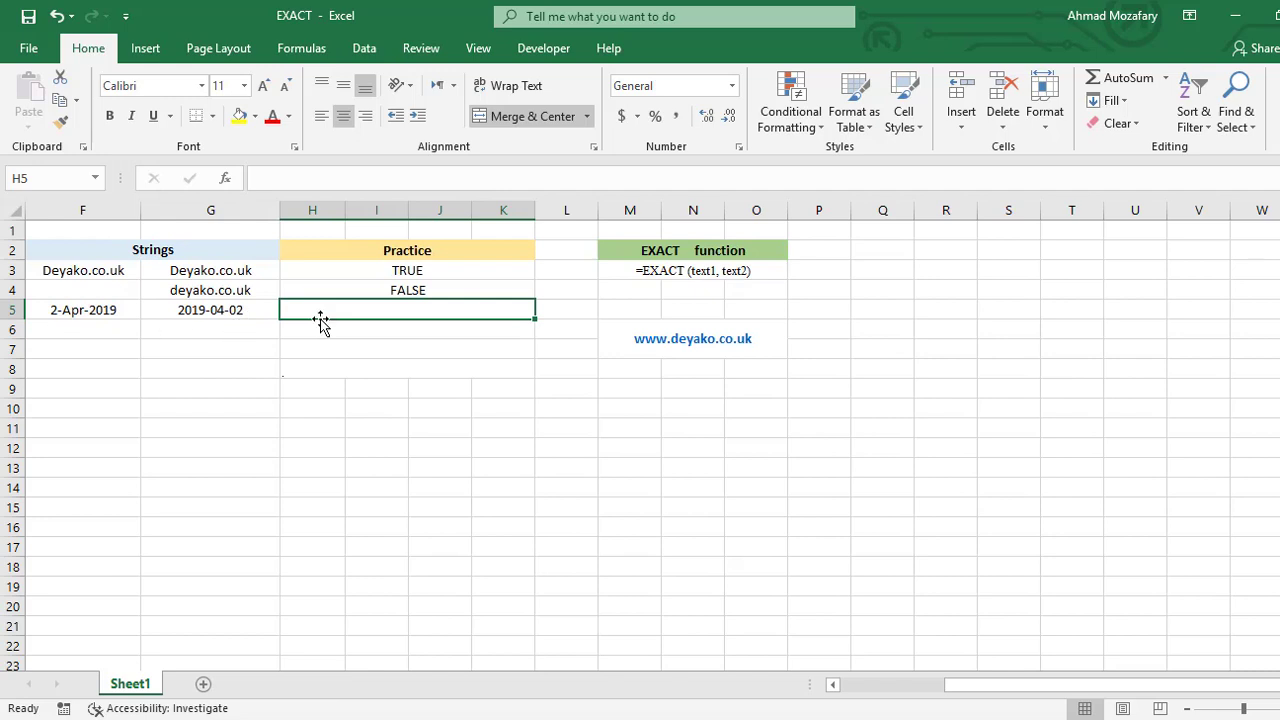
{"action": "type", "text": "=E"}
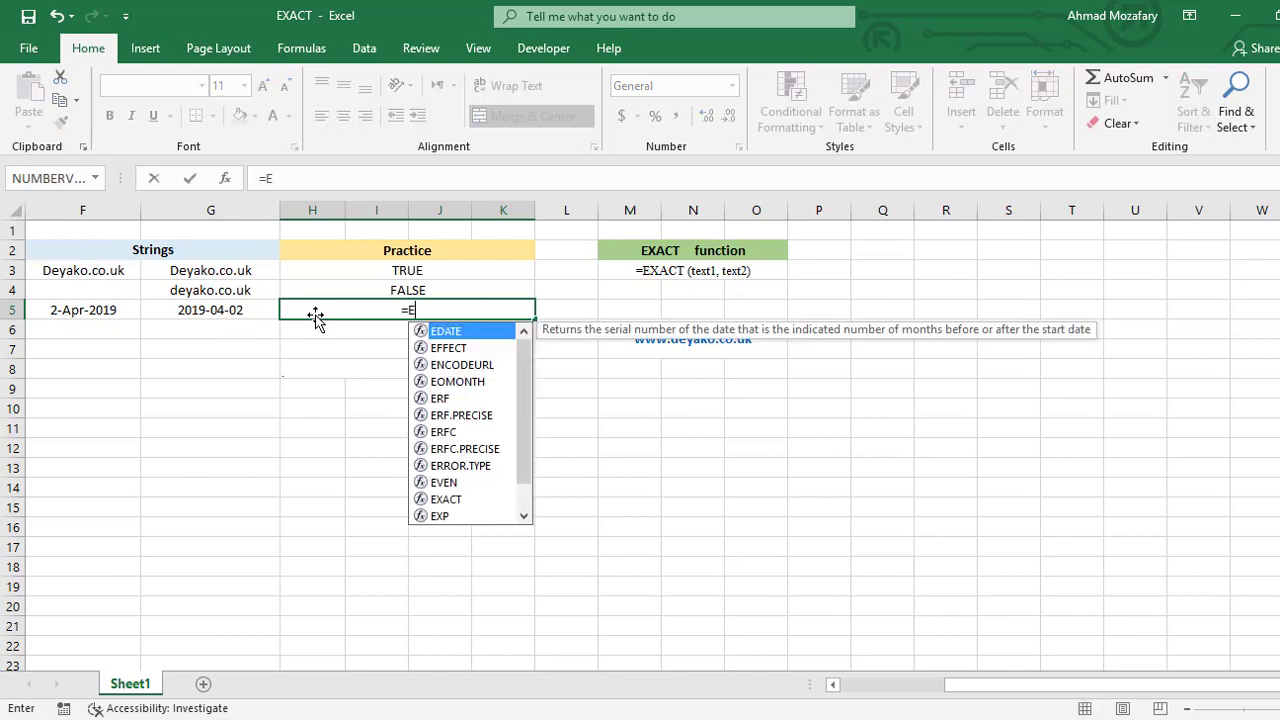
{"action": "type", "text": "XACT(F"}
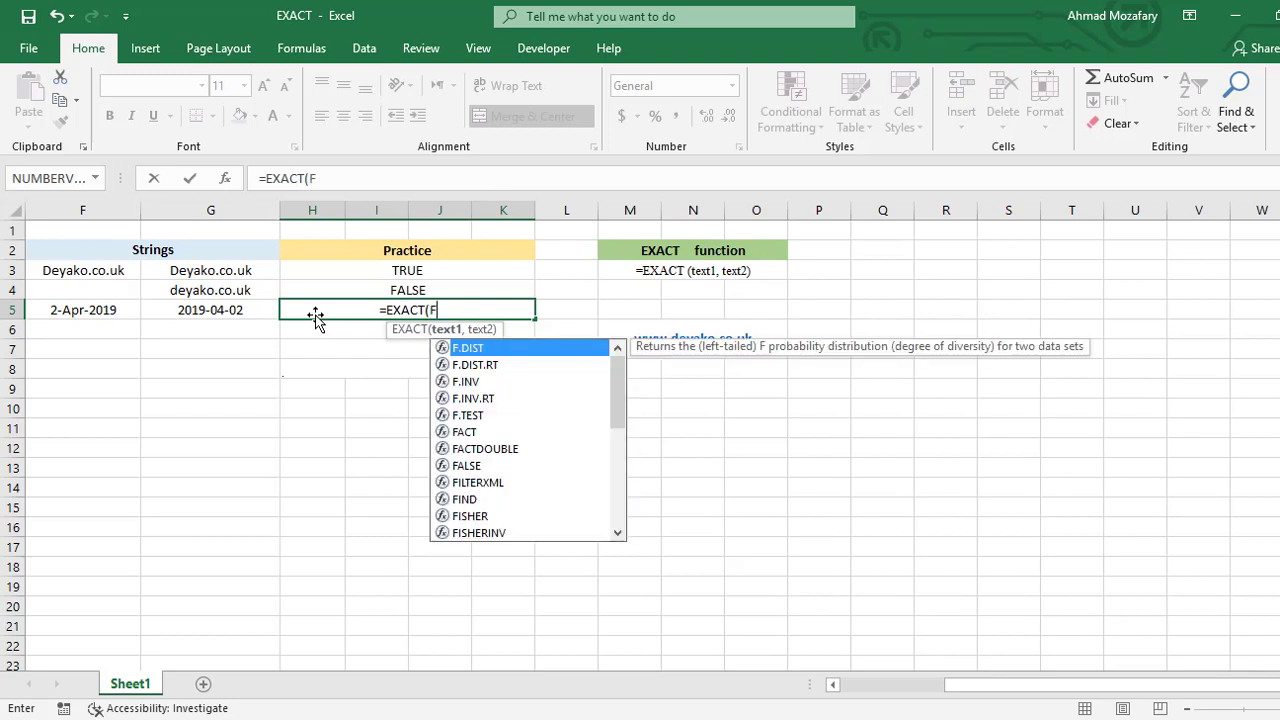
{"action": "type", "text": "5,G5)"}
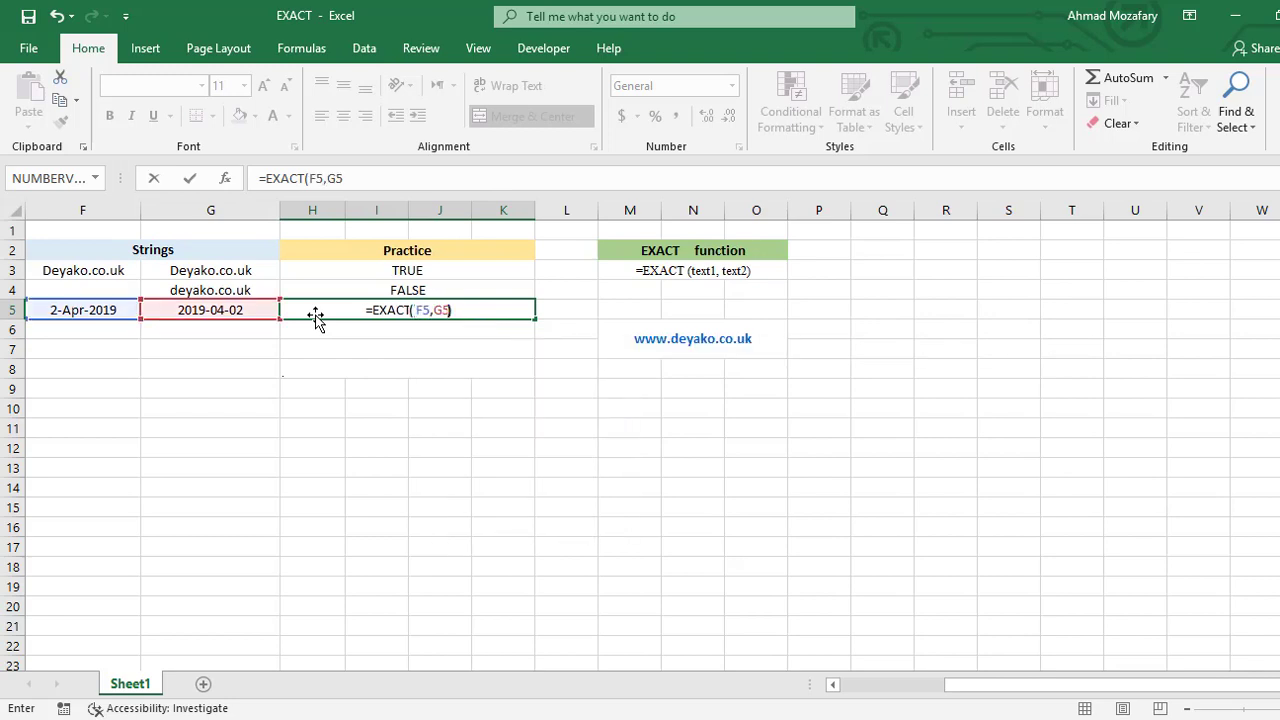
{"action": "key", "text": "Return"}
- Examine the formula in H5 and compare the underlying values of the dates in F5 and G5
{"action": "left_click", "coordinate": [314, 316]}
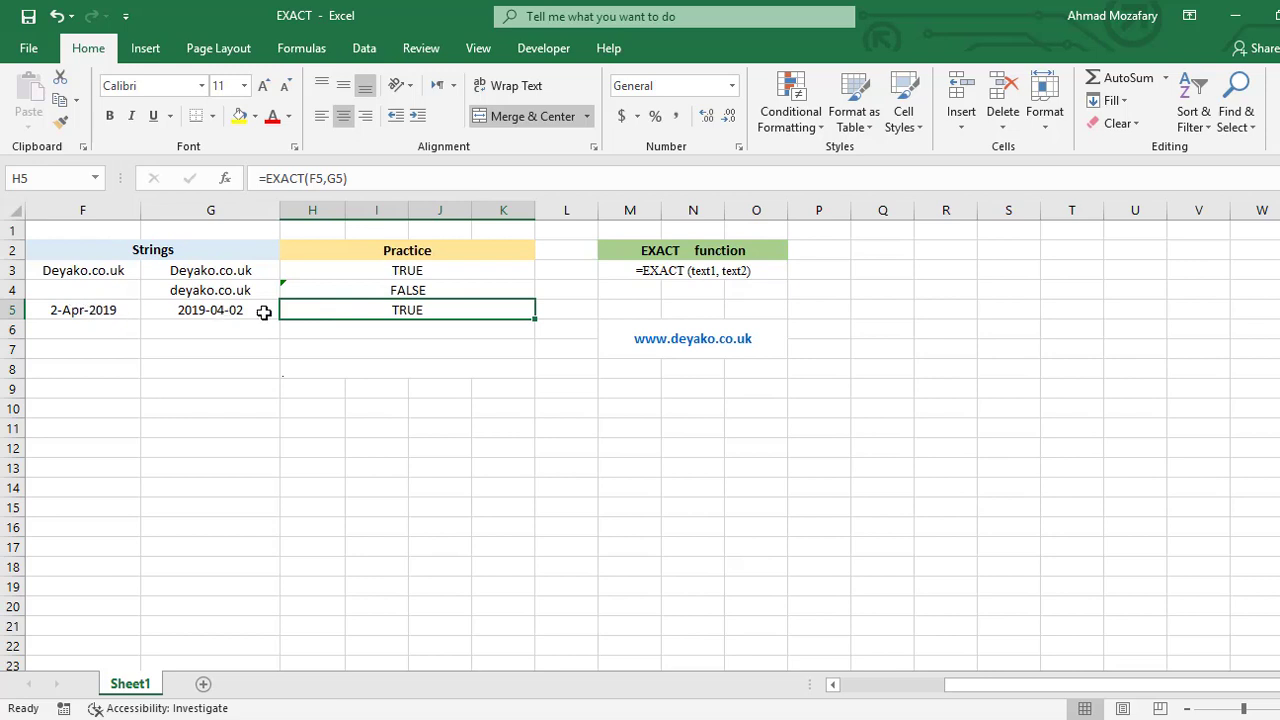
{"action": "left_click", "coordinate": [263, 312]}
{"action": "left_click", "coordinate": [120, 312]}
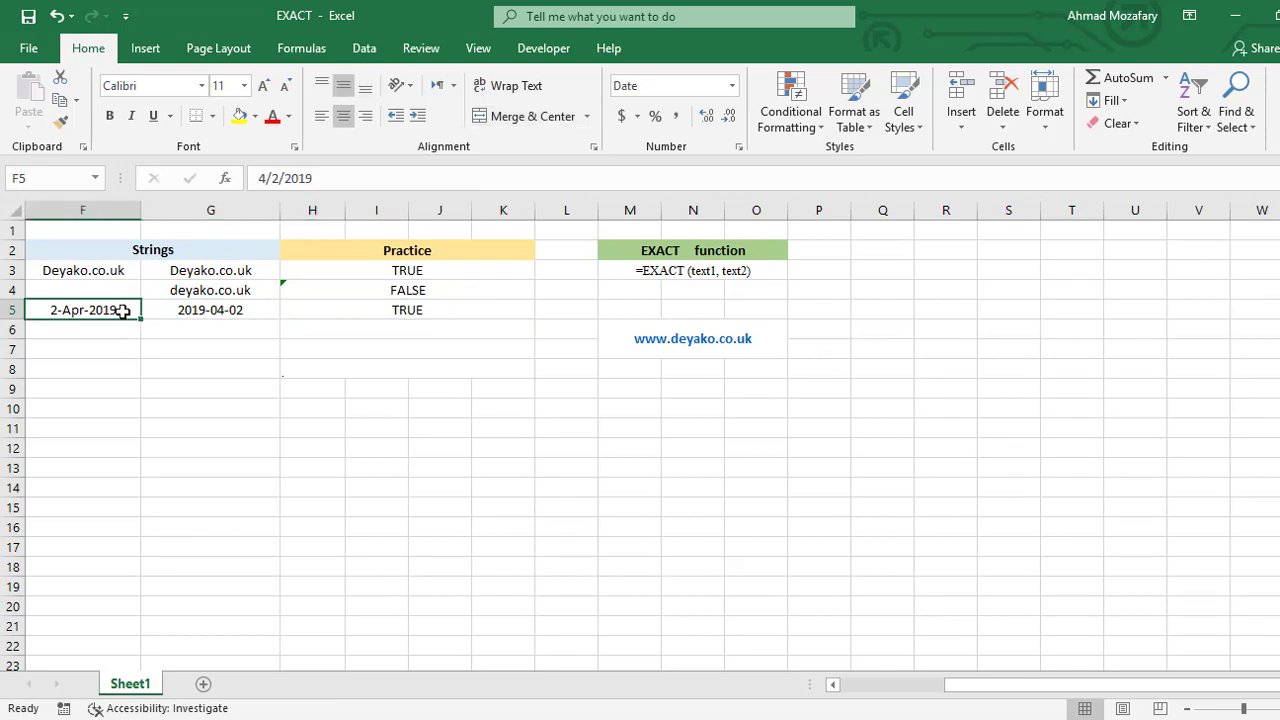
{"action": "left_click", "coordinate": [175, 310]}
{"action": "left_click", "coordinate": [132, 311]}
{"action": "left_click", "coordinate": [164, 310]}
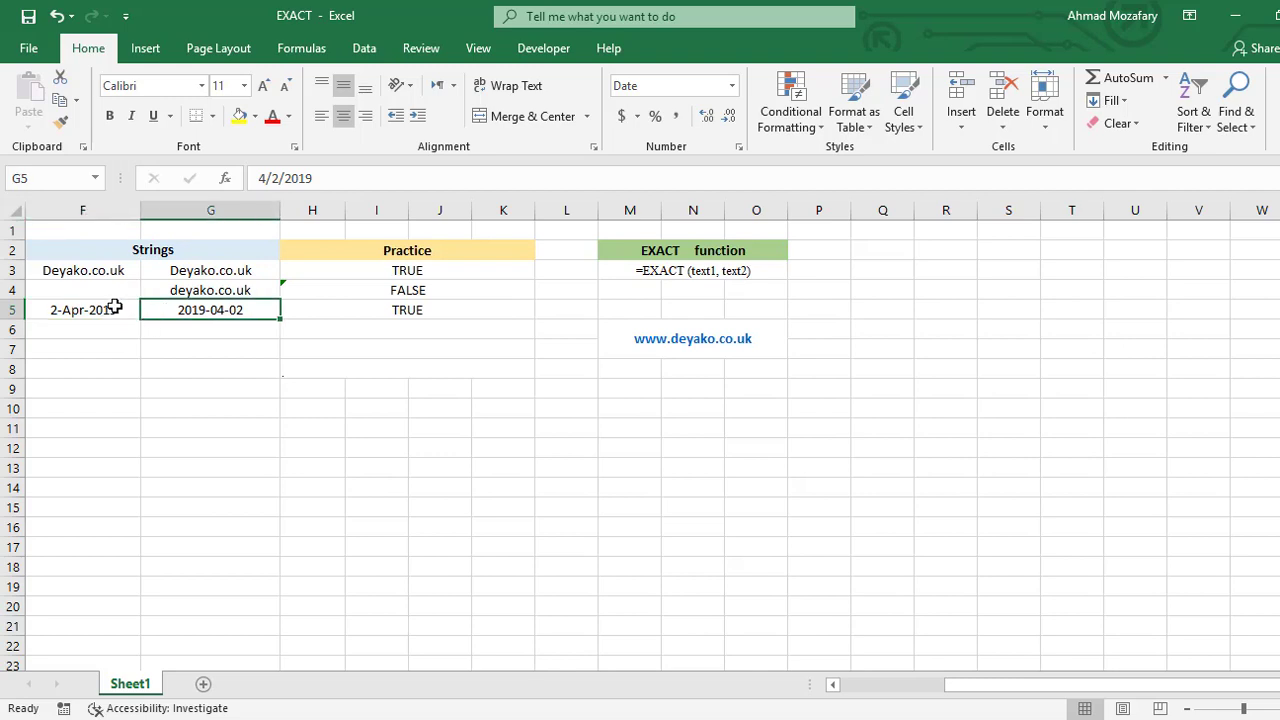
{"action": "left_click", "coordinate": [126, 309]}
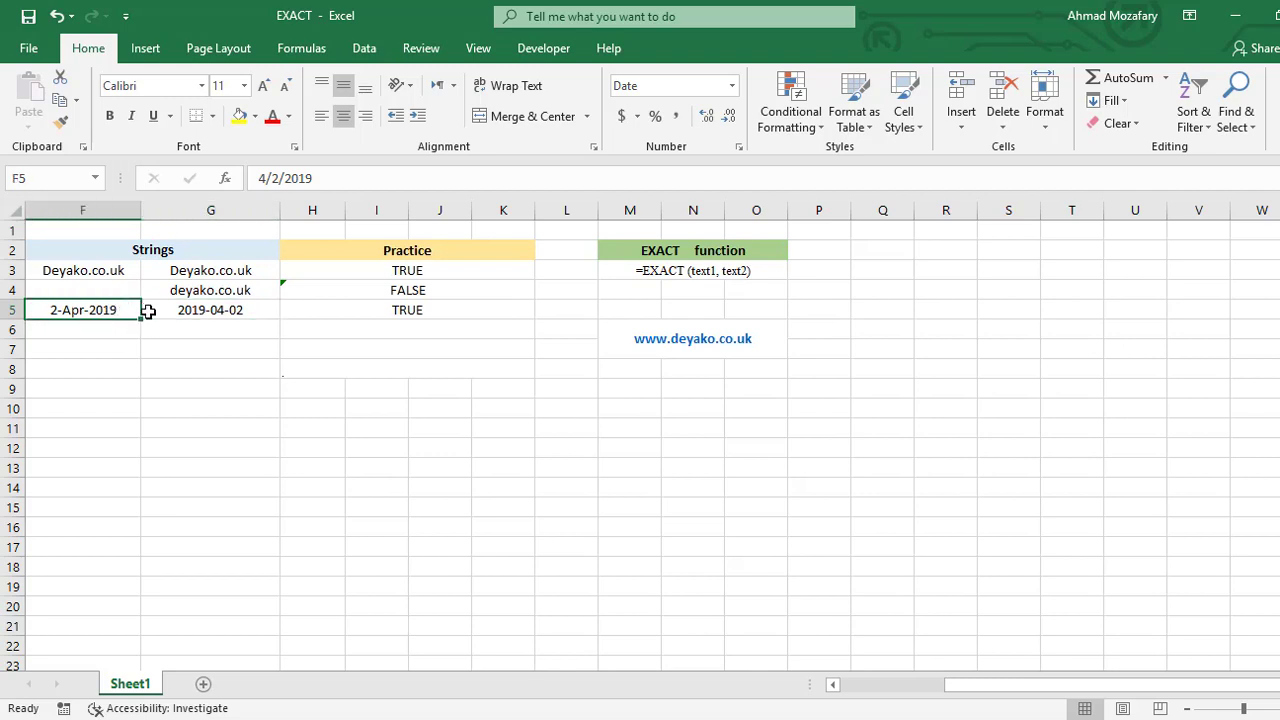
{"action": "left_click", "coordinate": [154, 311]}
{"action": "left_click", "coordinate": [128, 311]}
{"action": "left_click", "coordinate": [469, 310]}
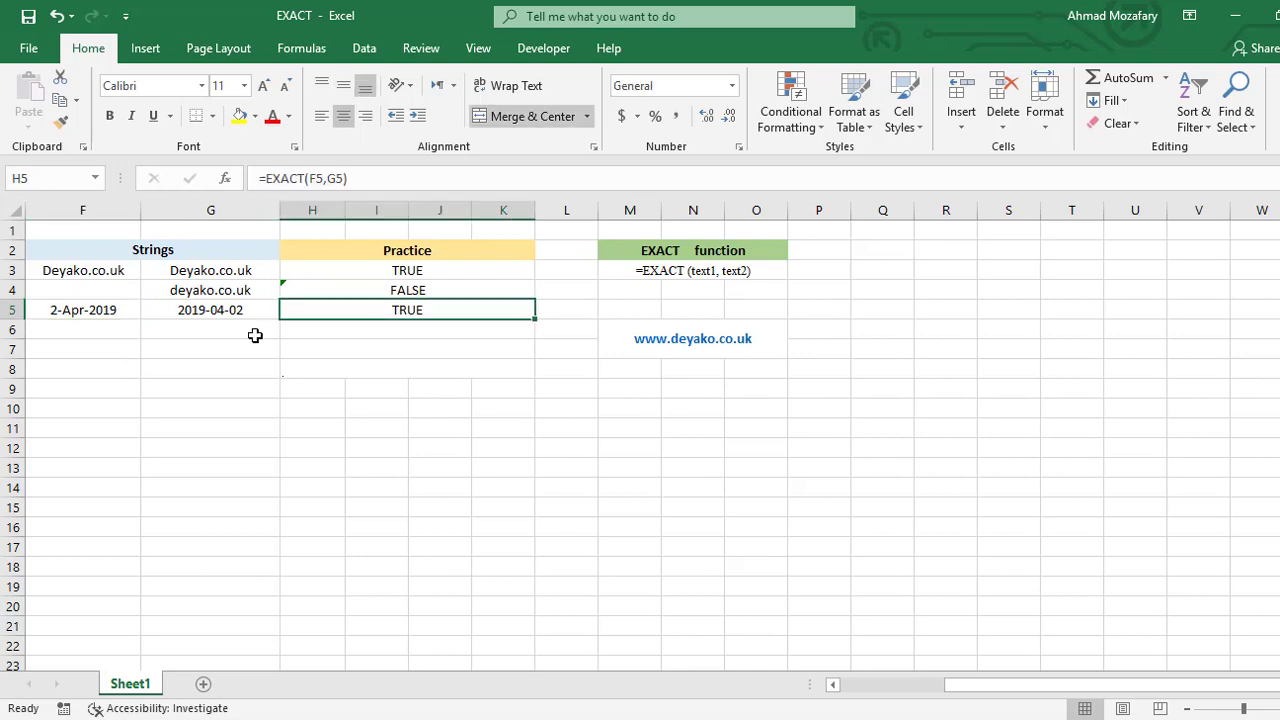
- Enter =EXACT(F6,G6) in Practice cell H6 to compare the two empty cells in row 6
{"action": "left_click", "coordinate": [193, 330]}
{"action": "left_click", "coordinate": [81, 331]}
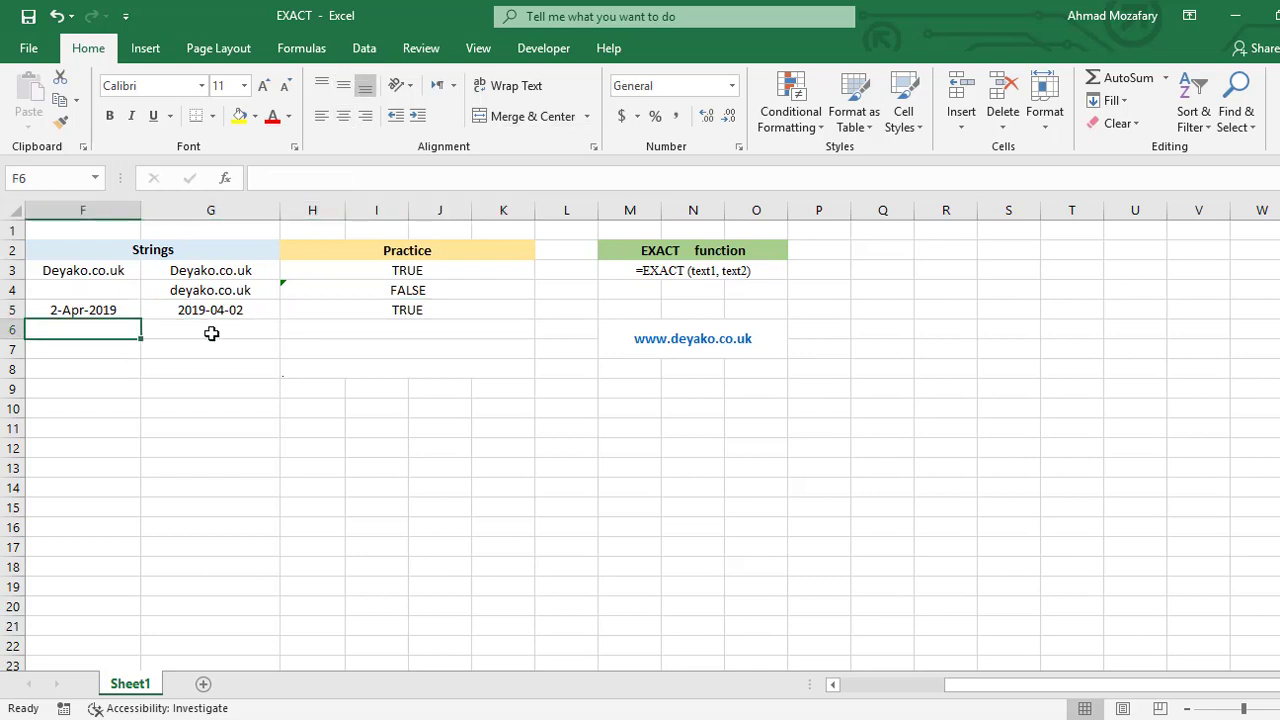
{"action": "left_click", "coordinate": [352, 328]}
{"action": "type", "text": "=EXA"}
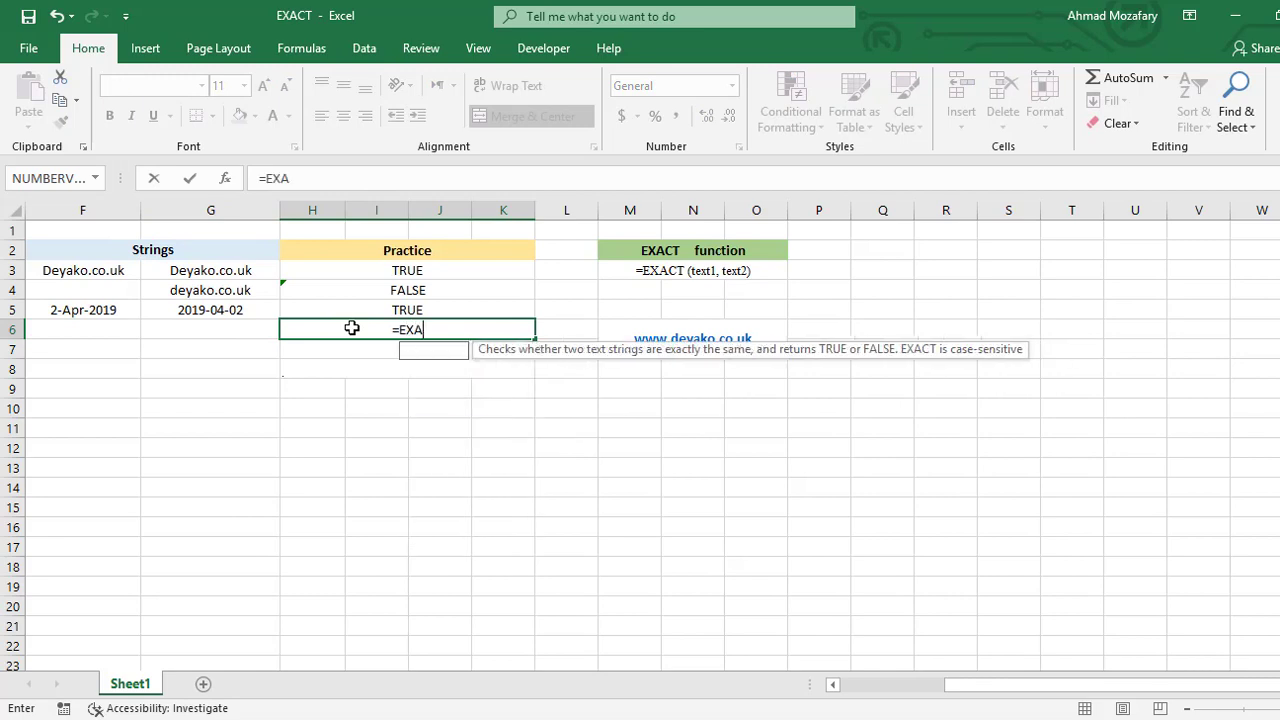
{"action": "type", "text": "CT(F"}
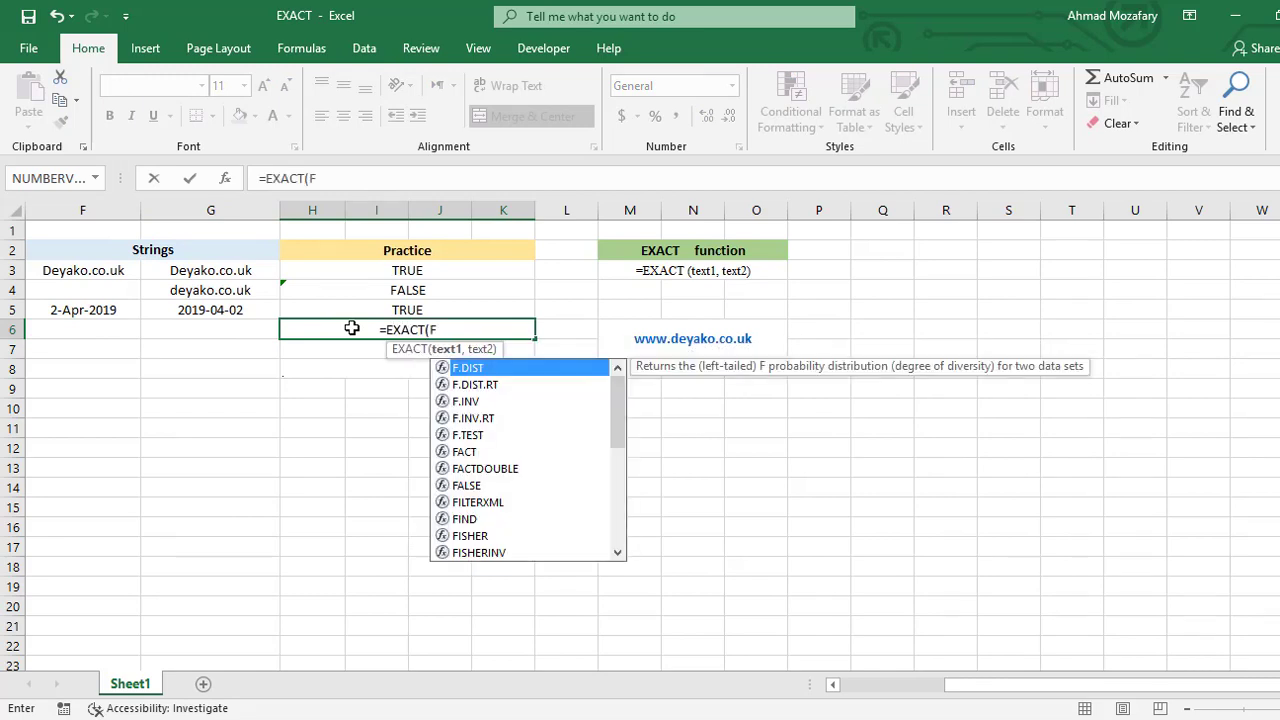
{"action": "type", "text": "6,G"}
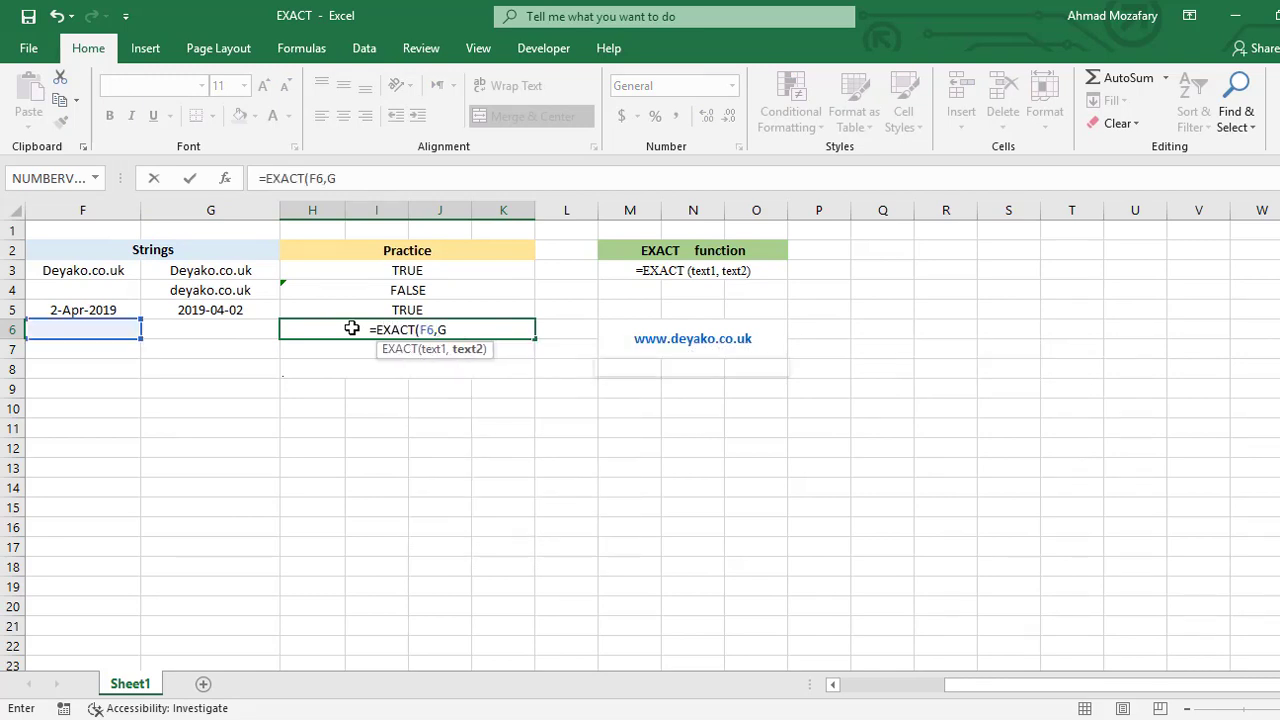
{"action": "type", "text": "6)"}
{"action": "key", "text": "Return"}
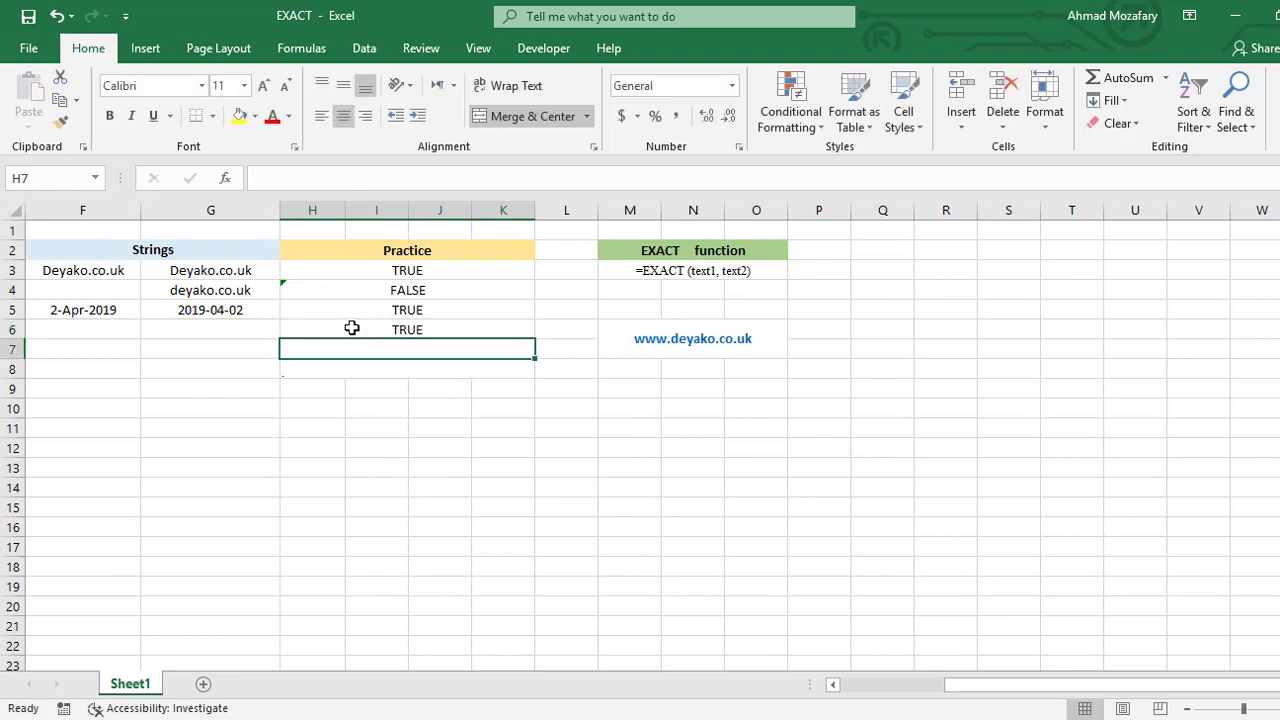
- Enter =EXACT(F7,G7) in Practice cell H7 to compare the two blank-looking cells in row 7
{"action": "left_click", "coordinate": [467, 330]}
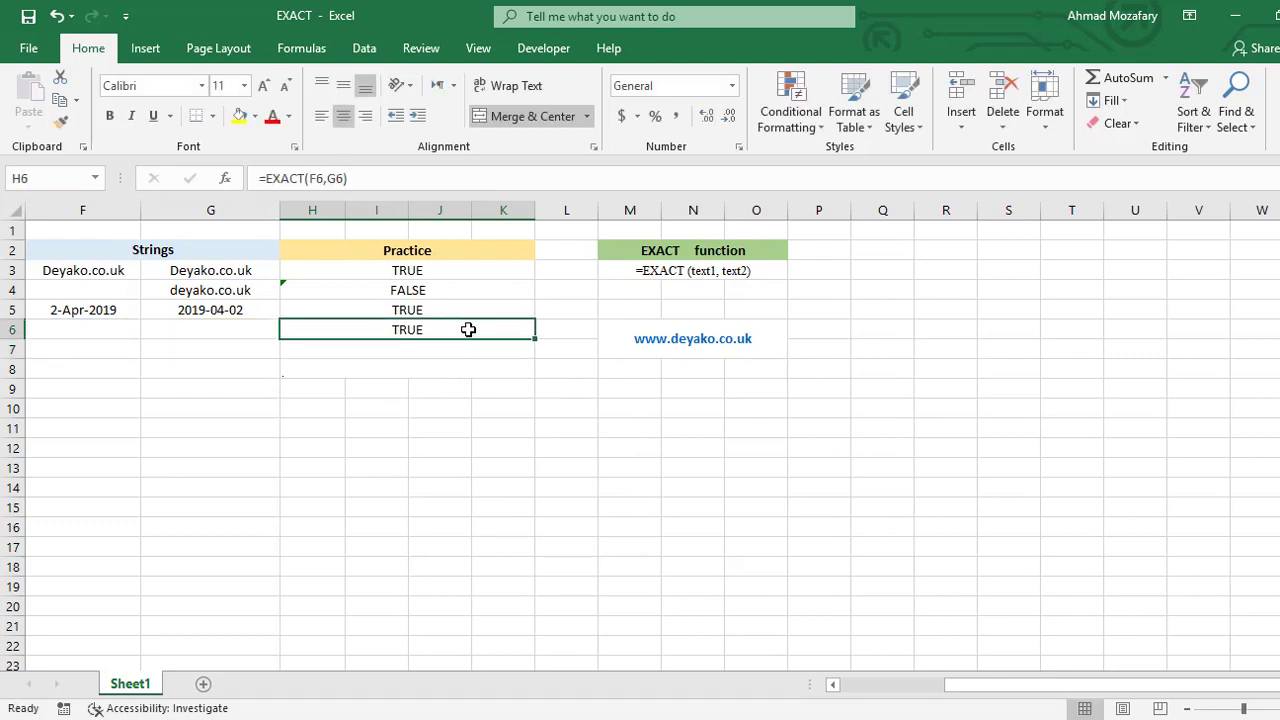
{"action": "left_click", "coordinate": [72, 349]}
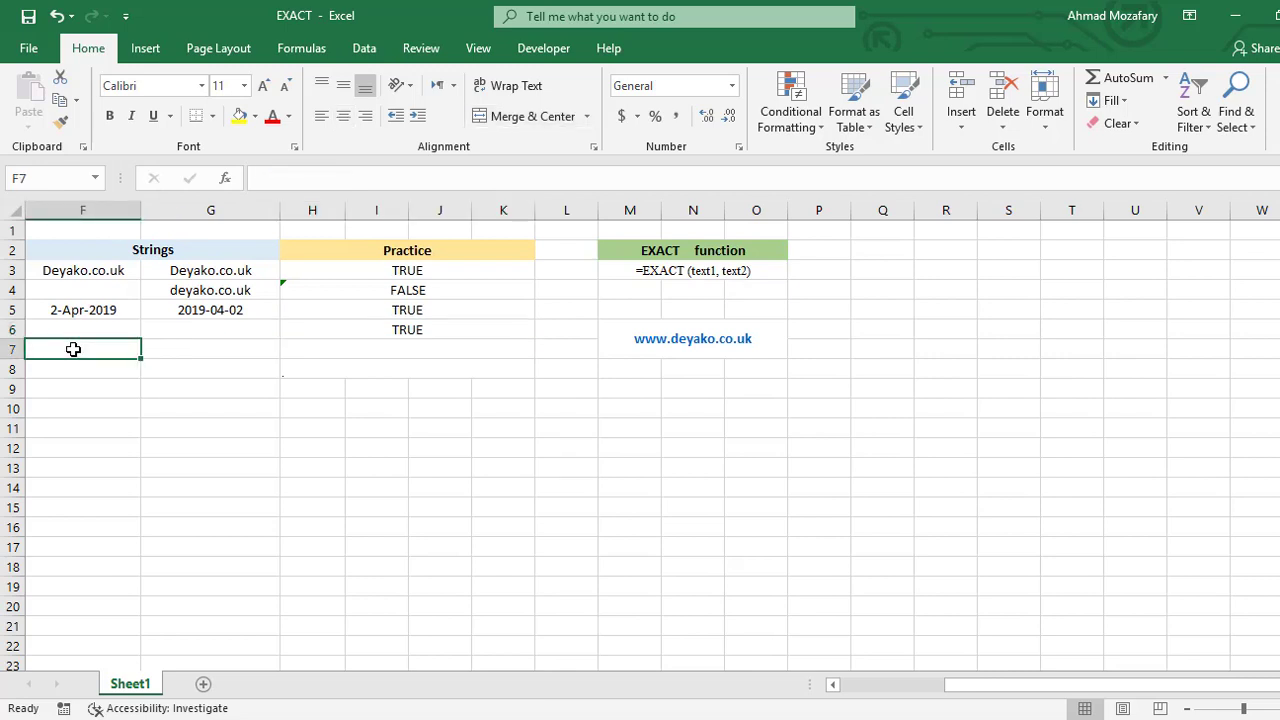
{"action": "left_click", "coordinate": [195, 348]}
{"action": "left_click", "coordinate": [79, 349]}
{"action": "left_click", "coordinate": [372, 347]}
{"action": "type", "text": "=EXAC"}
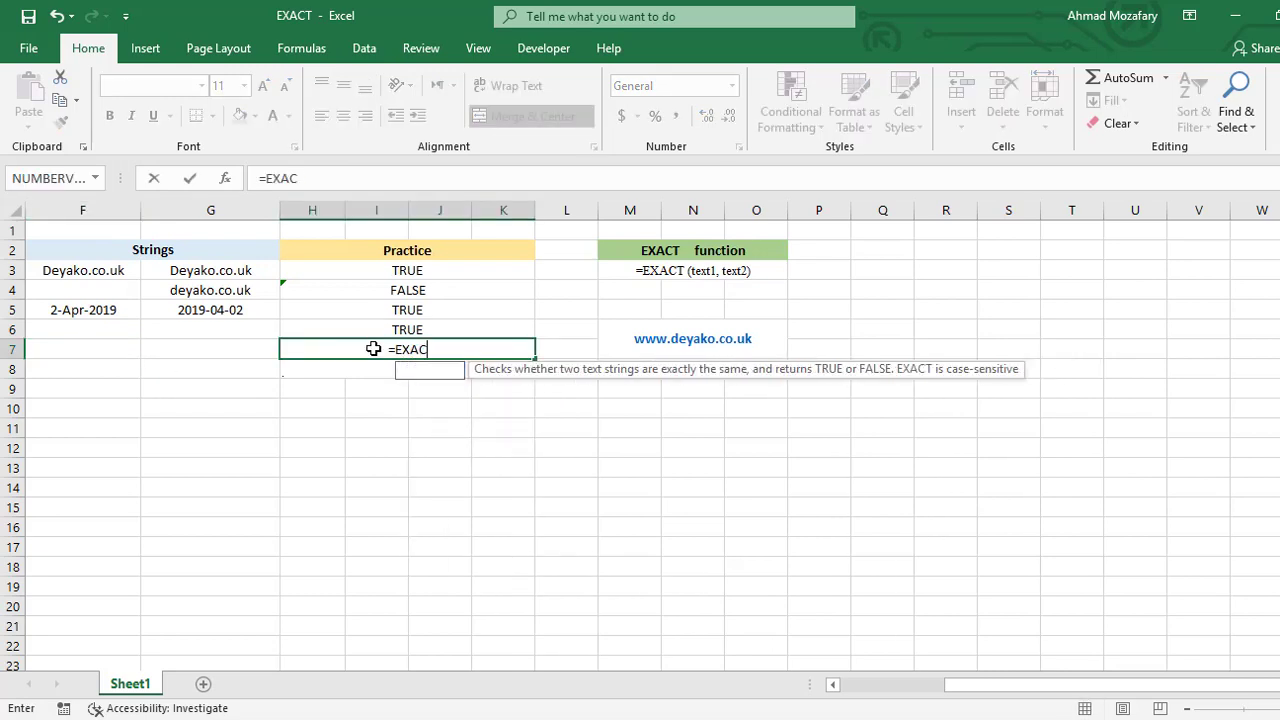
{"action": "type", "text": "T(F7"}
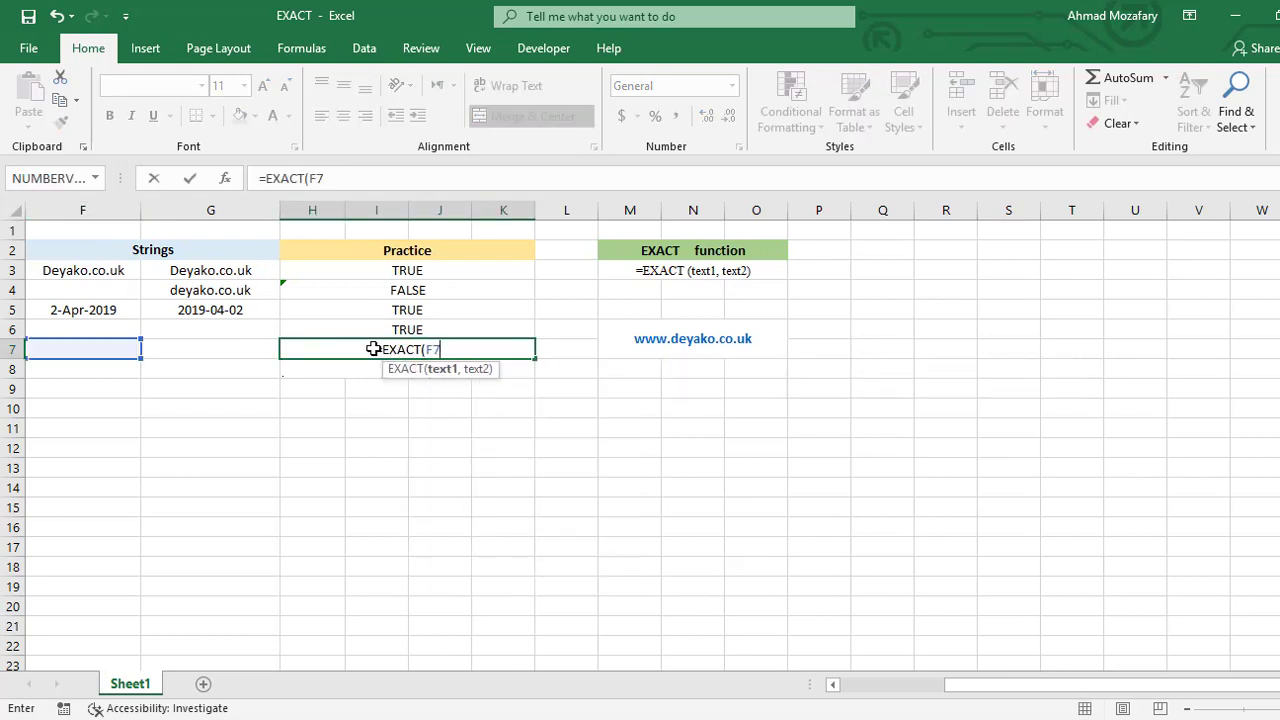
{"action": "type", "text": ",G7)"}
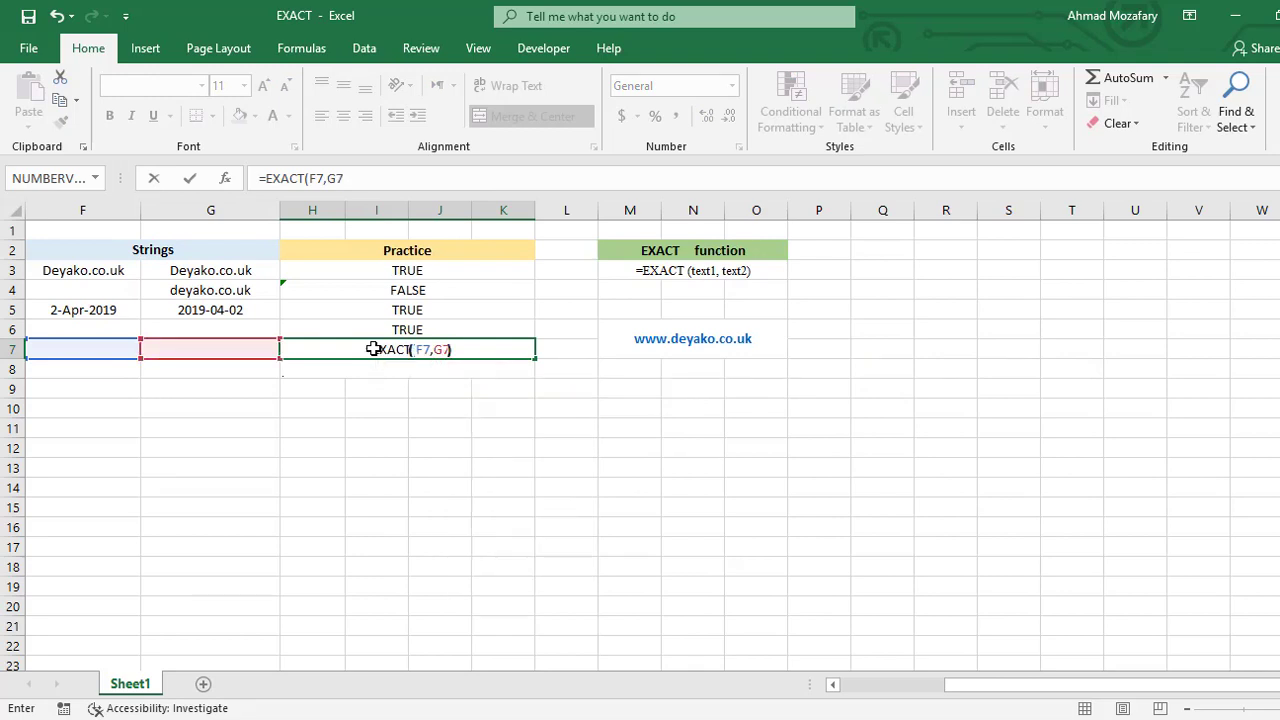
{"action": "key", "text": "Return"}
- Review the formula in H7 and check G7 and F7 for hidden space characters
{"action": "left_click", "coordinate": [373, 348]}
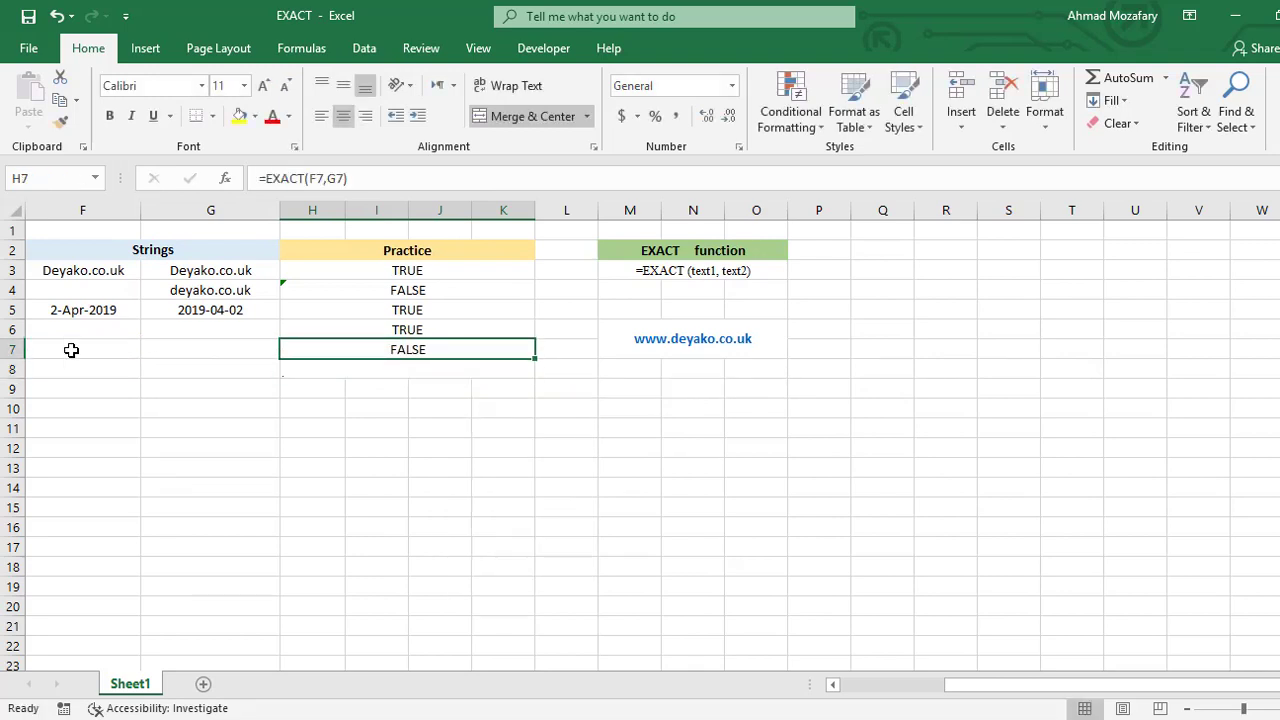
{"action": "double_click", "coordinate": [236, 351]}
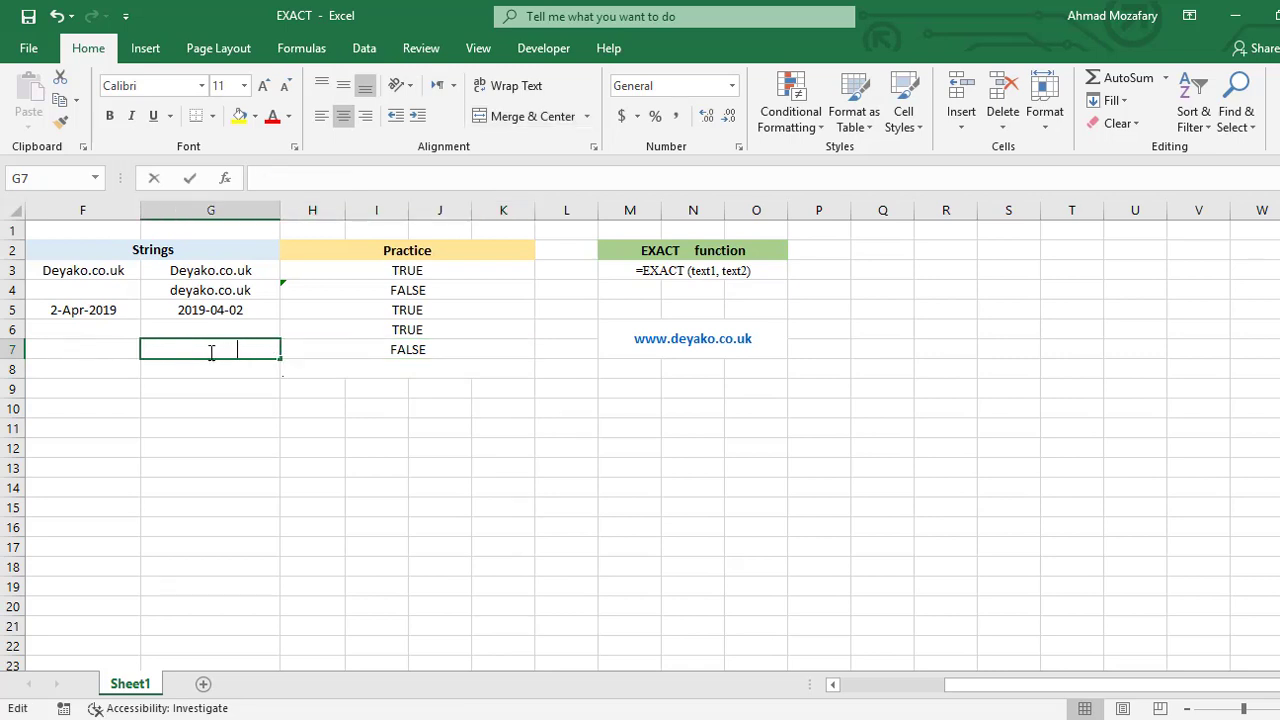
{"action": "left_click_drag", "start_coordinate": [176, 349], "coordinate": [294, 348]}
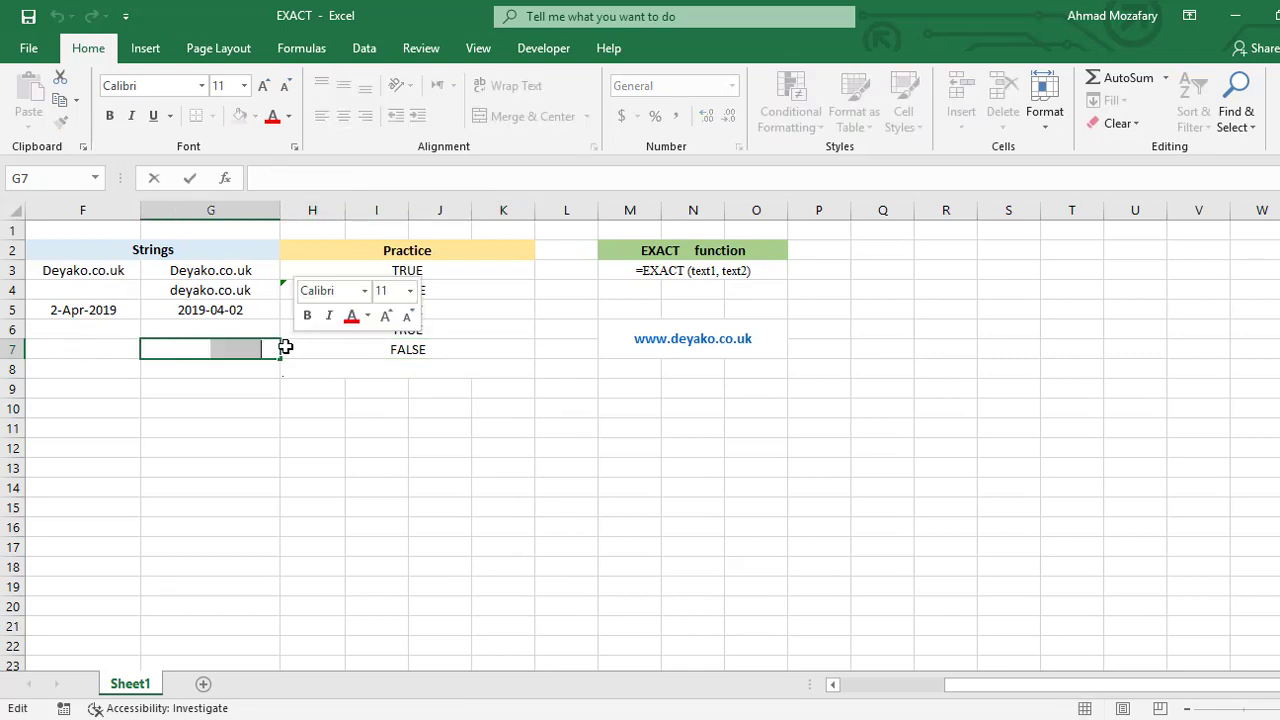
{"action": "double_click", "coordinate": [109, 353]}
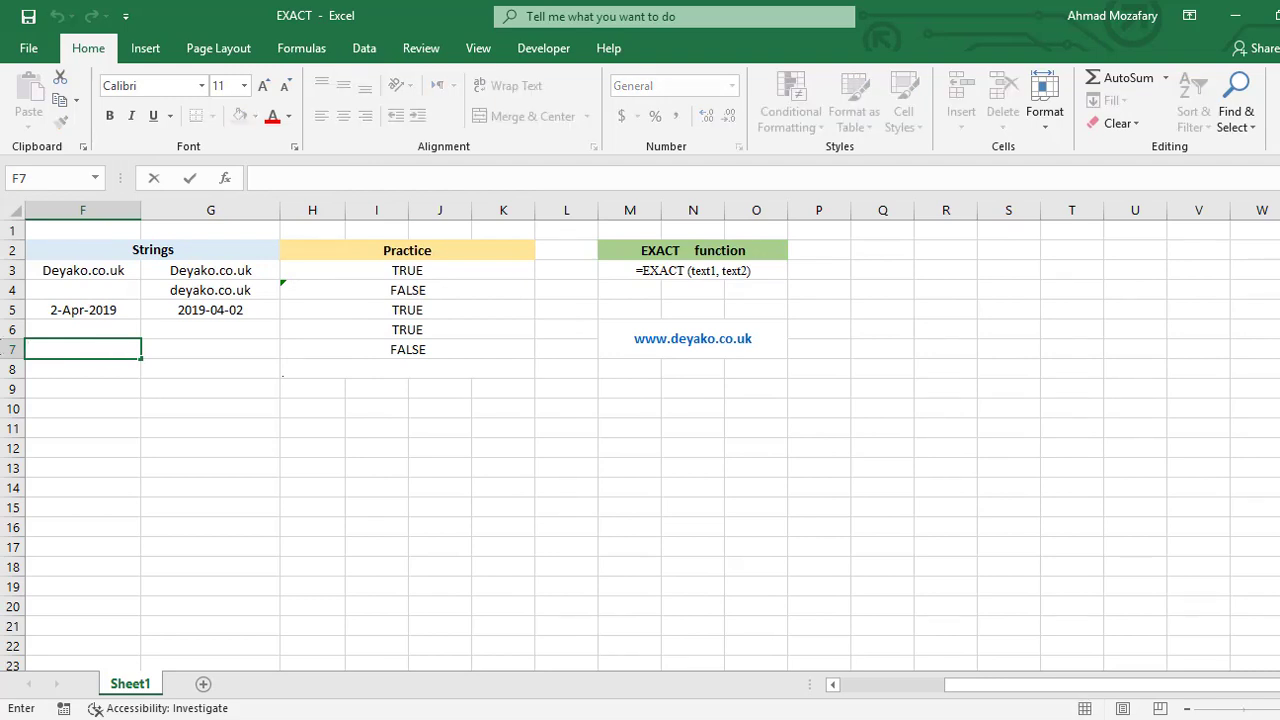
{"action": "left_click_drag", "start_coordinate": [34, 352], "coordinate": [291, 346]}
{"action": "double_click", "coordinate": [242, 350]}
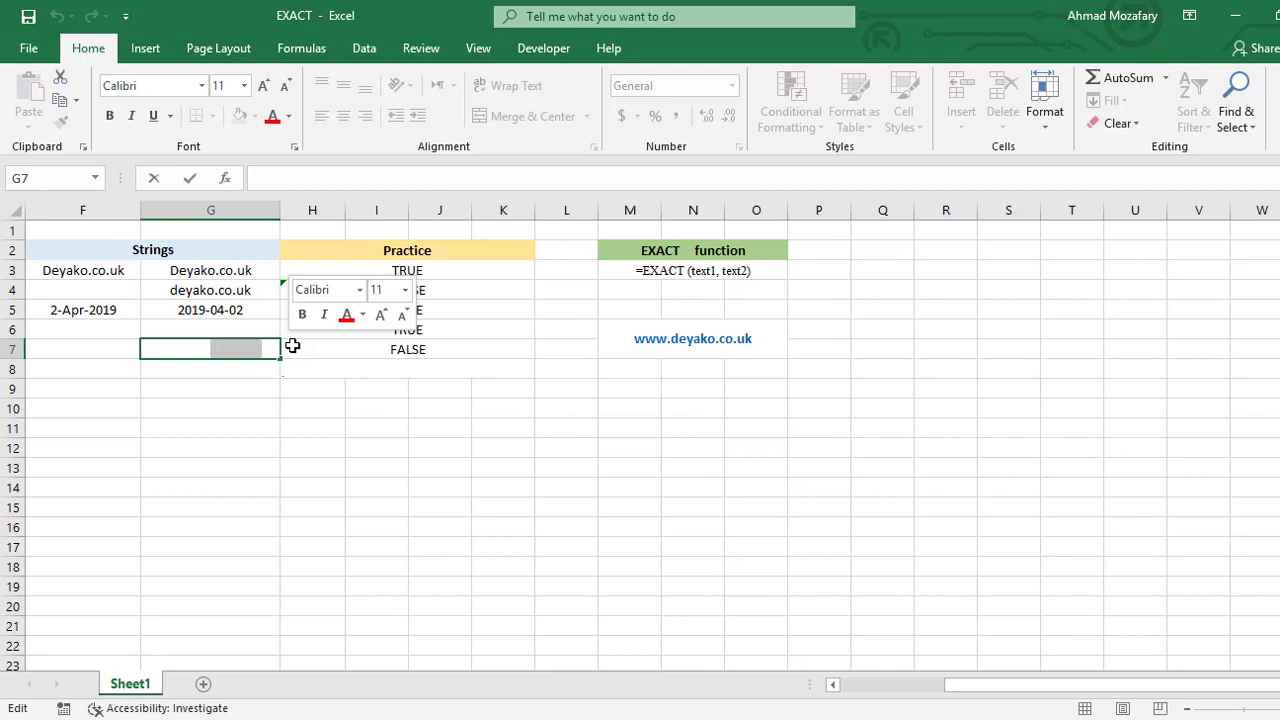
{"action": "key", "text": "Escape"}
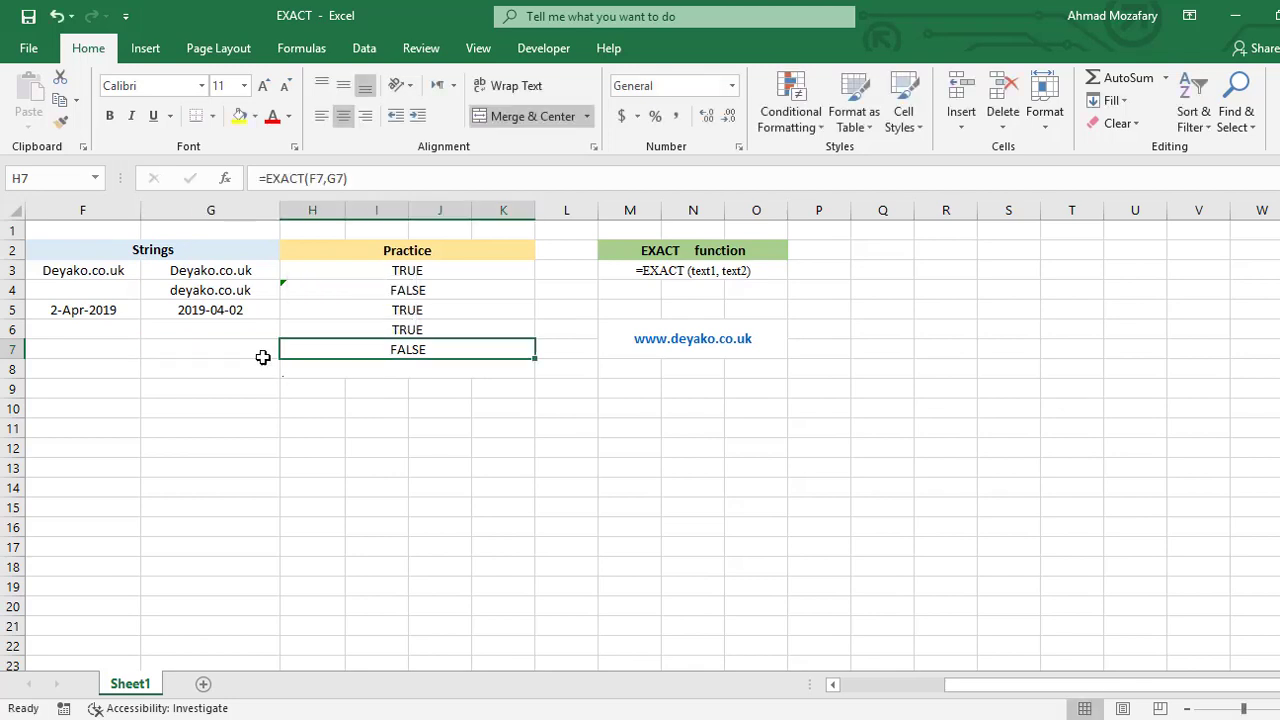
- Add a trailing space to the Deyako.co.uk text in G3 and check the comparison in H3 against F3
{"action": "double_click", "coordinate": [260, 275]}
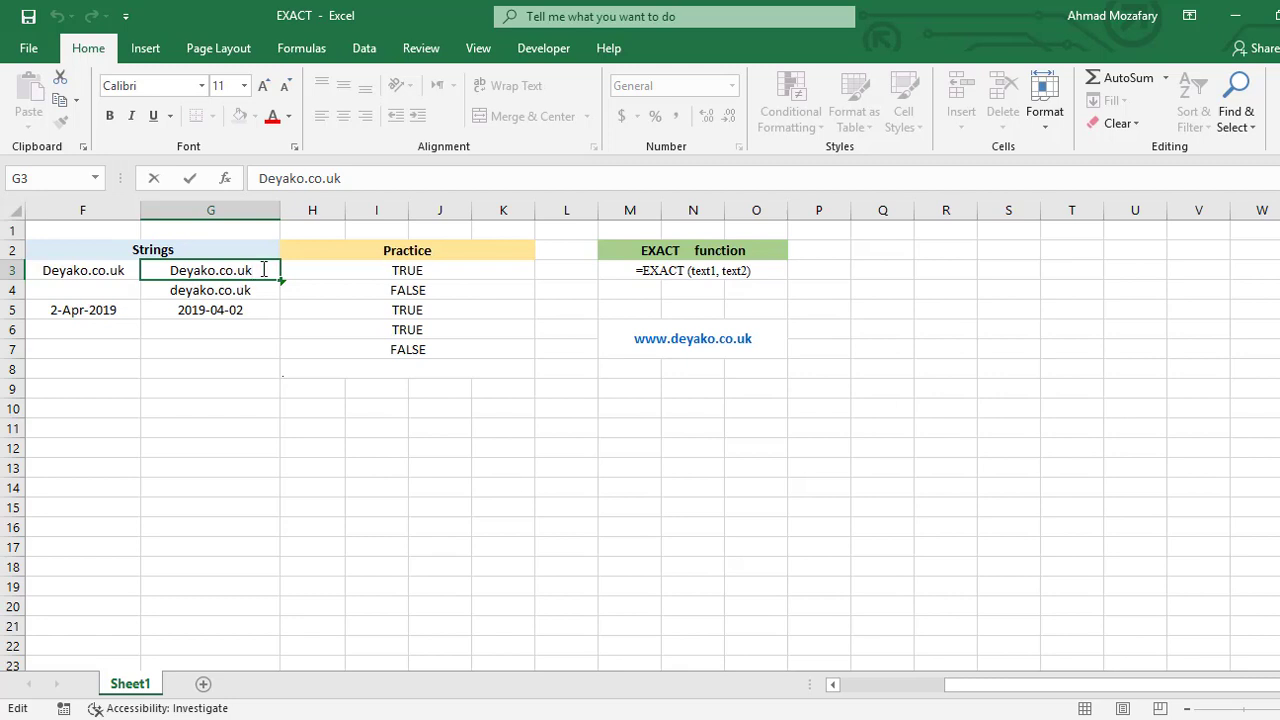
{"action": "key", "text": "Return"}
{"action": "left_click", "coordinate": [296, 269]}
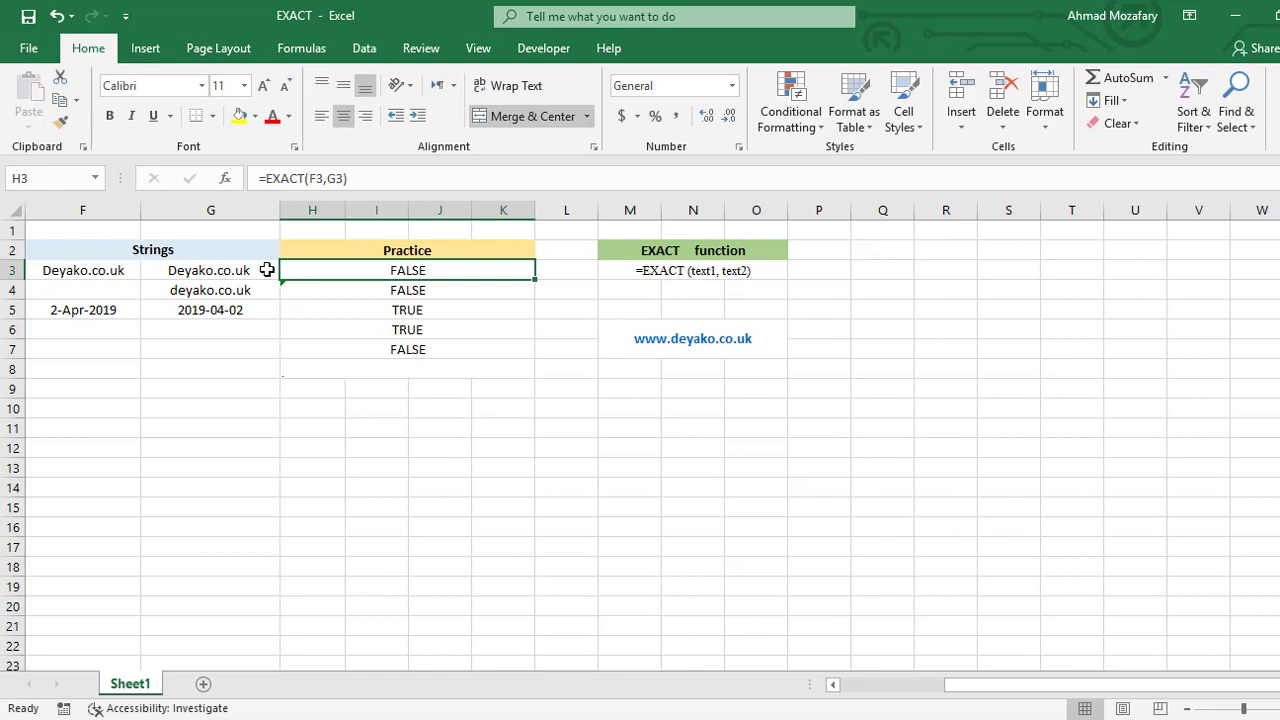
{"action": "left_click", "coordinate": [101, 272]}
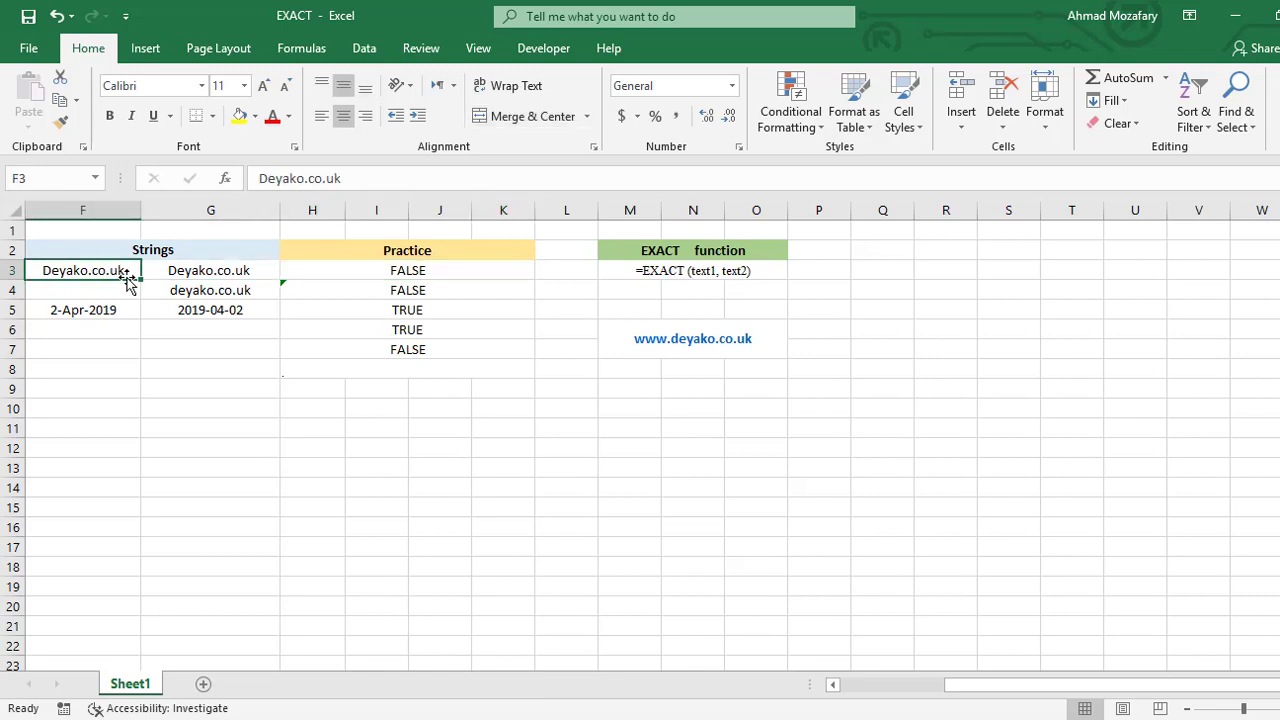
- Enter =EXACT("DEYAKO", "DEYAKO") in Practice cell H8 to compare two directly written text strings
{"action": "left_click", "coordinate": [428, 369]}
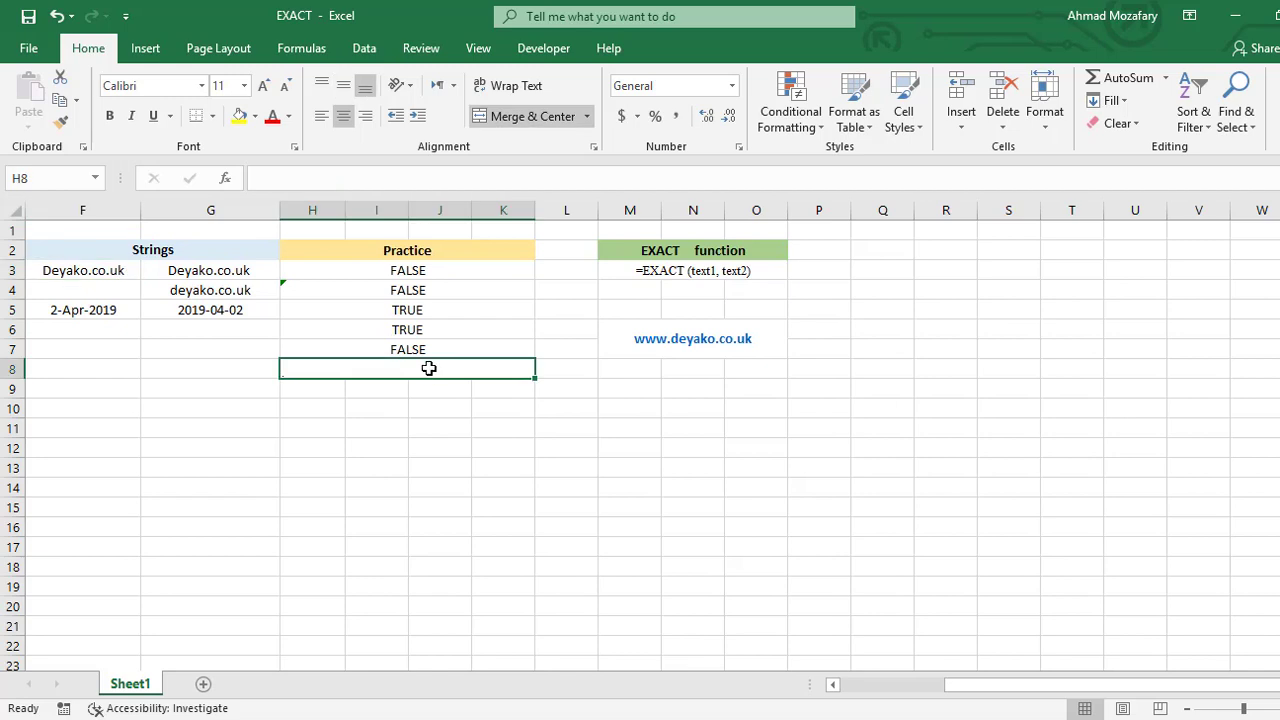
{"action": "type", "text": "="}
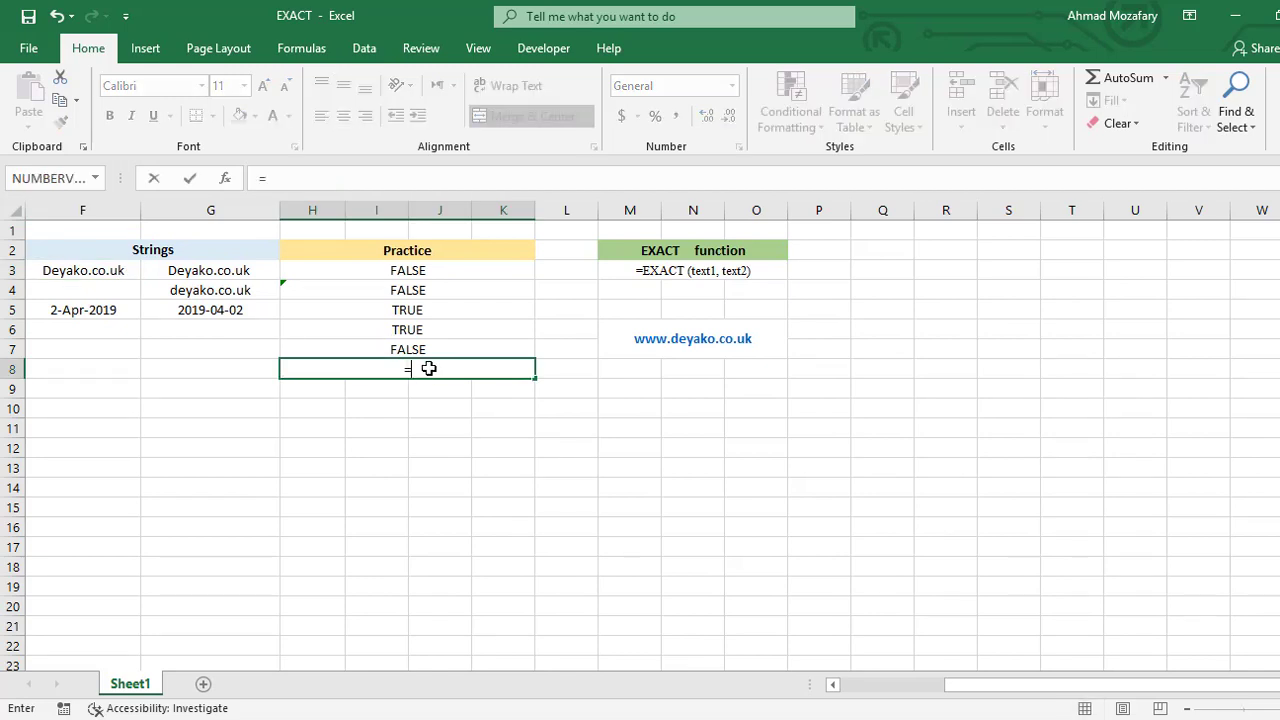
{"action": "type", "text": "EXACT"}
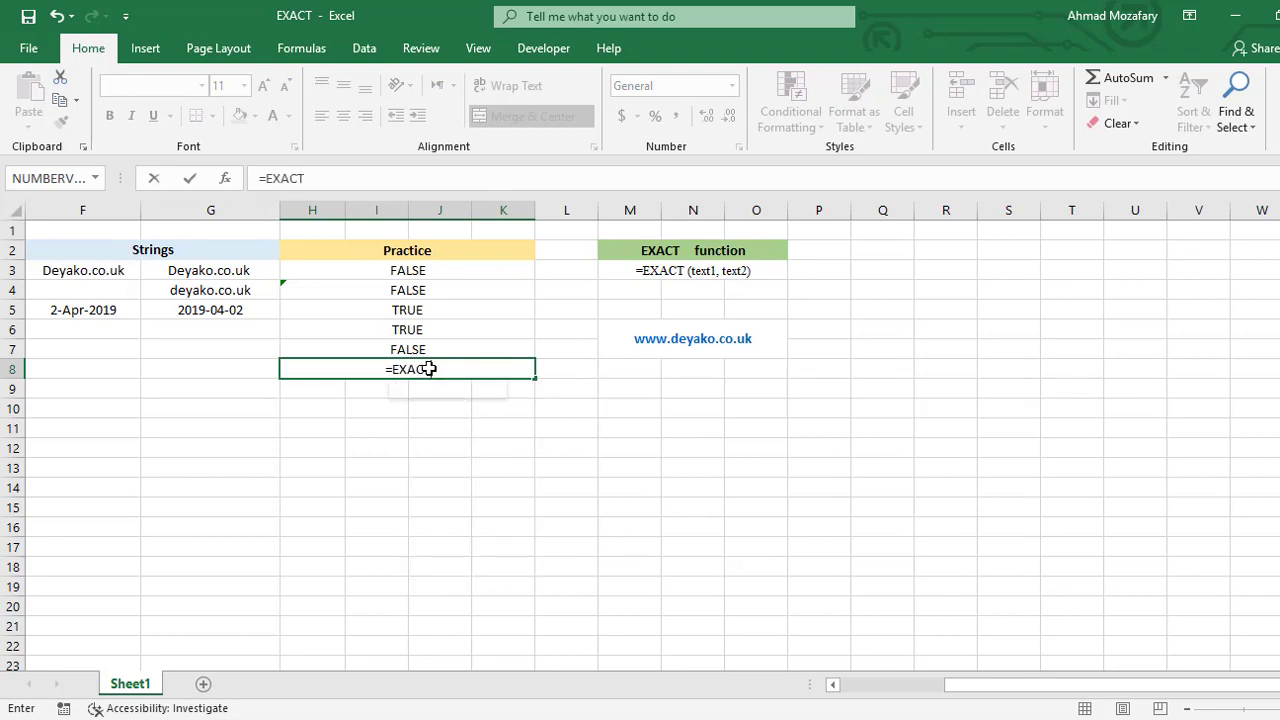
{"action": "type", "text": "(\""}
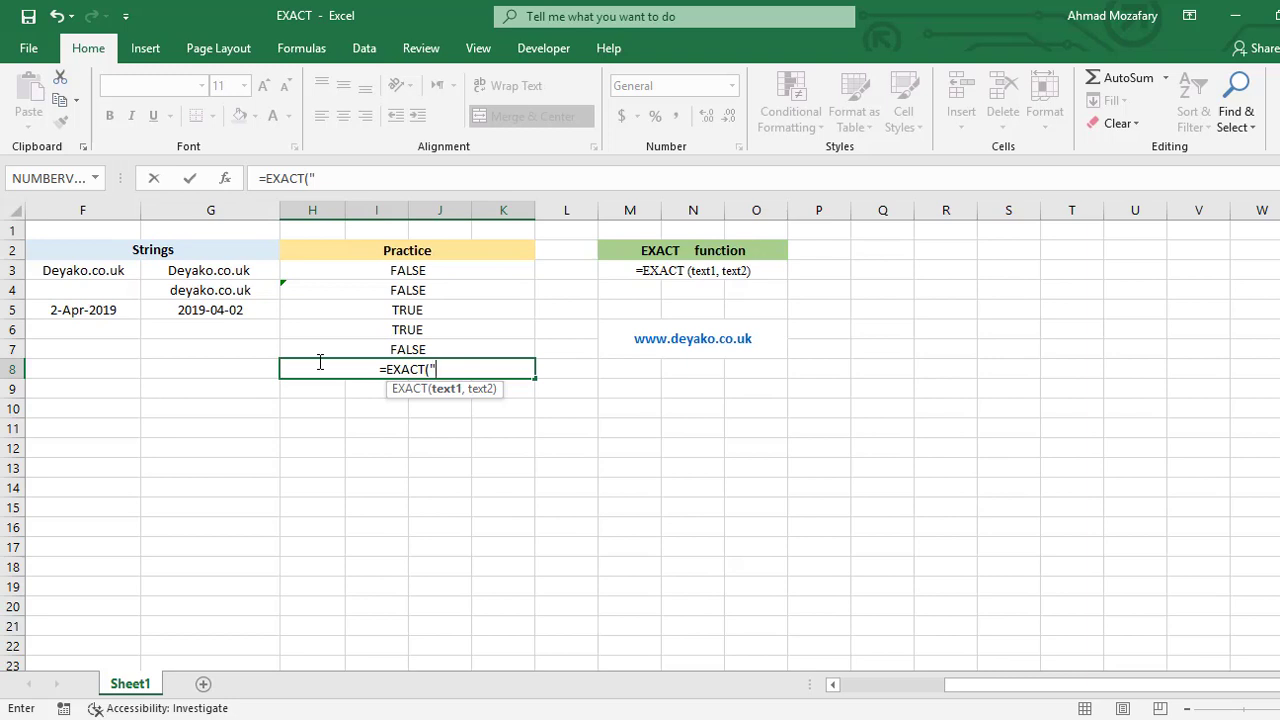
{"action": "type", "text": "DEYAKO"}
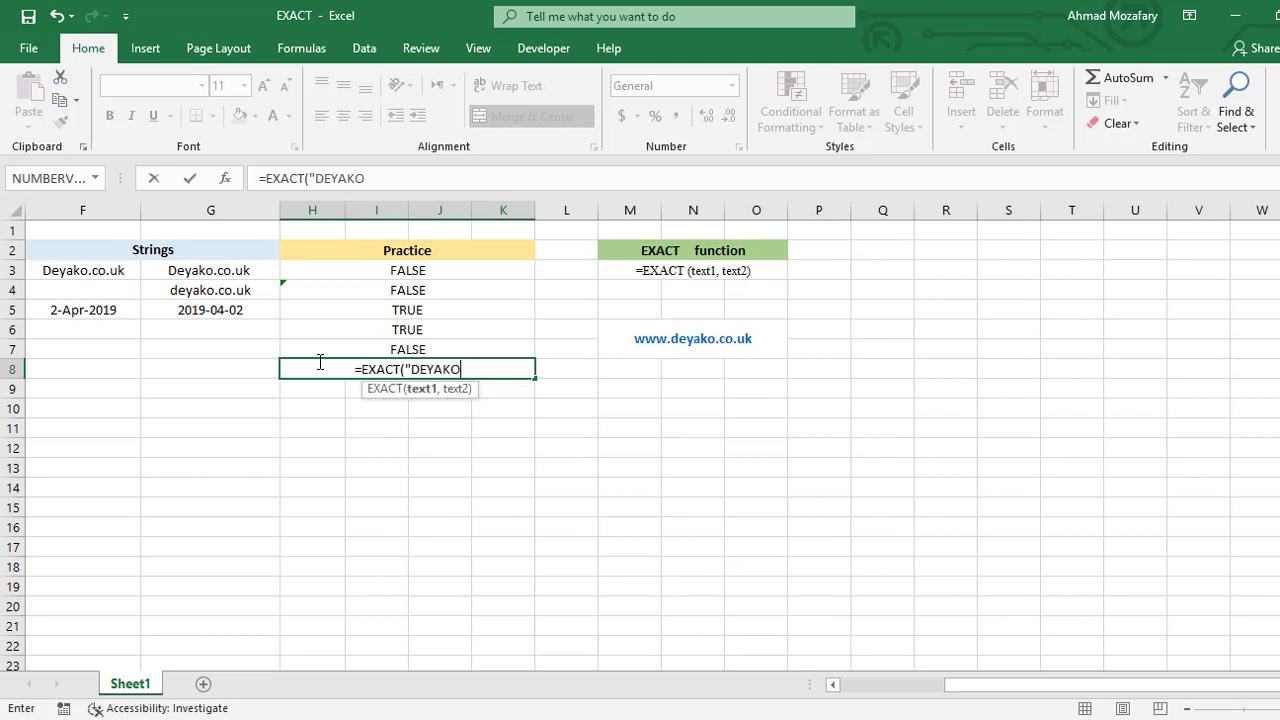
{"action": "type", "text": "\""}
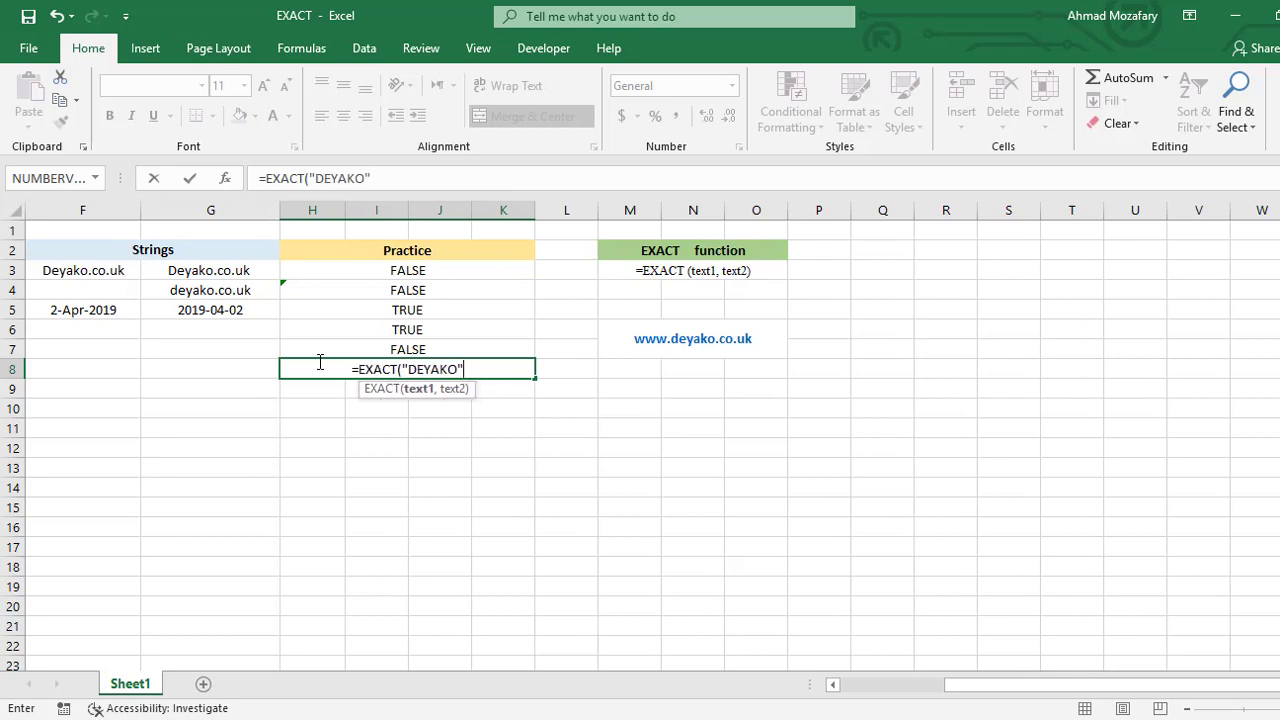
{"action": "type", "text": ","}
{"action": "type", "text": " \"DEYAKO"}
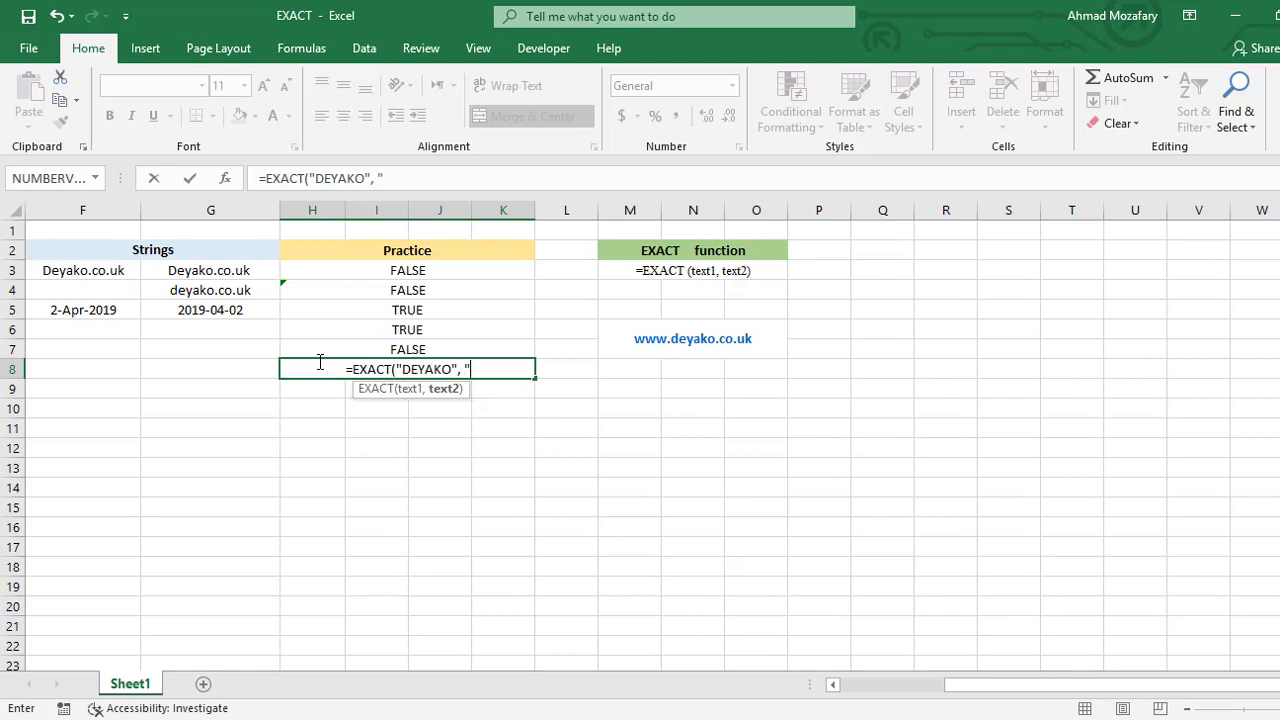
{"action": "type", "text": "\""}
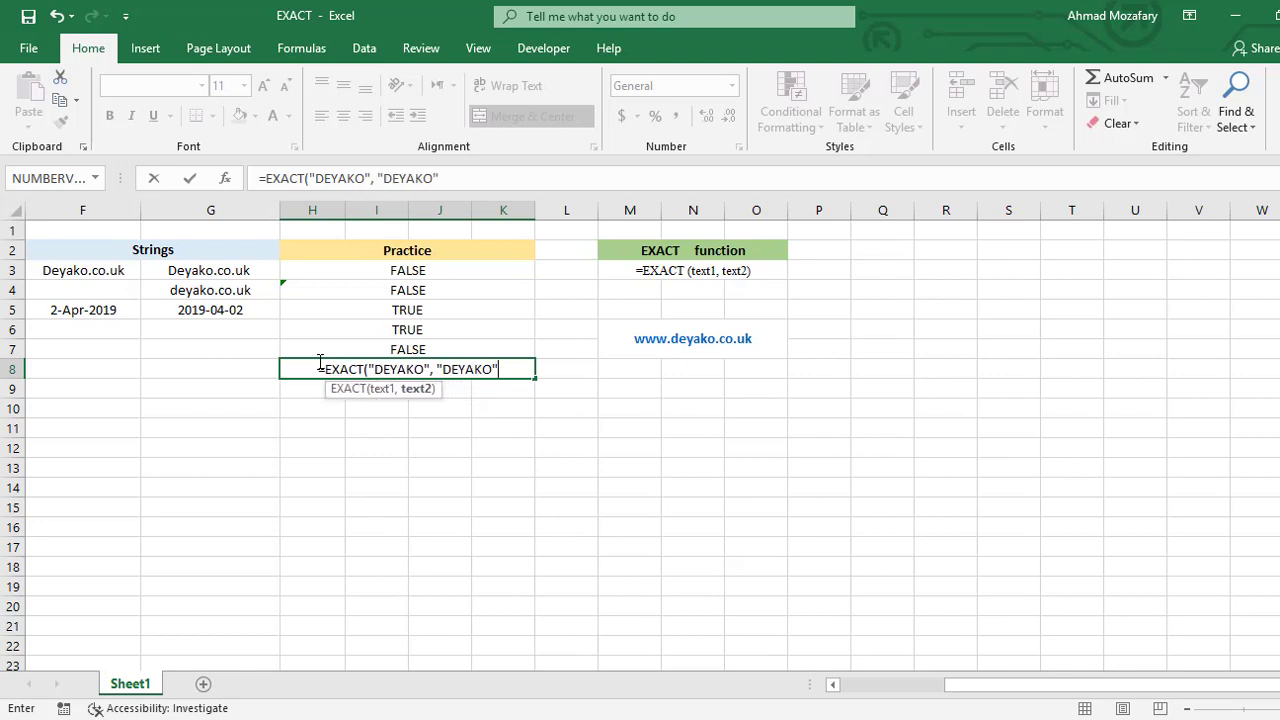
{"action": "type", "text": ")"}
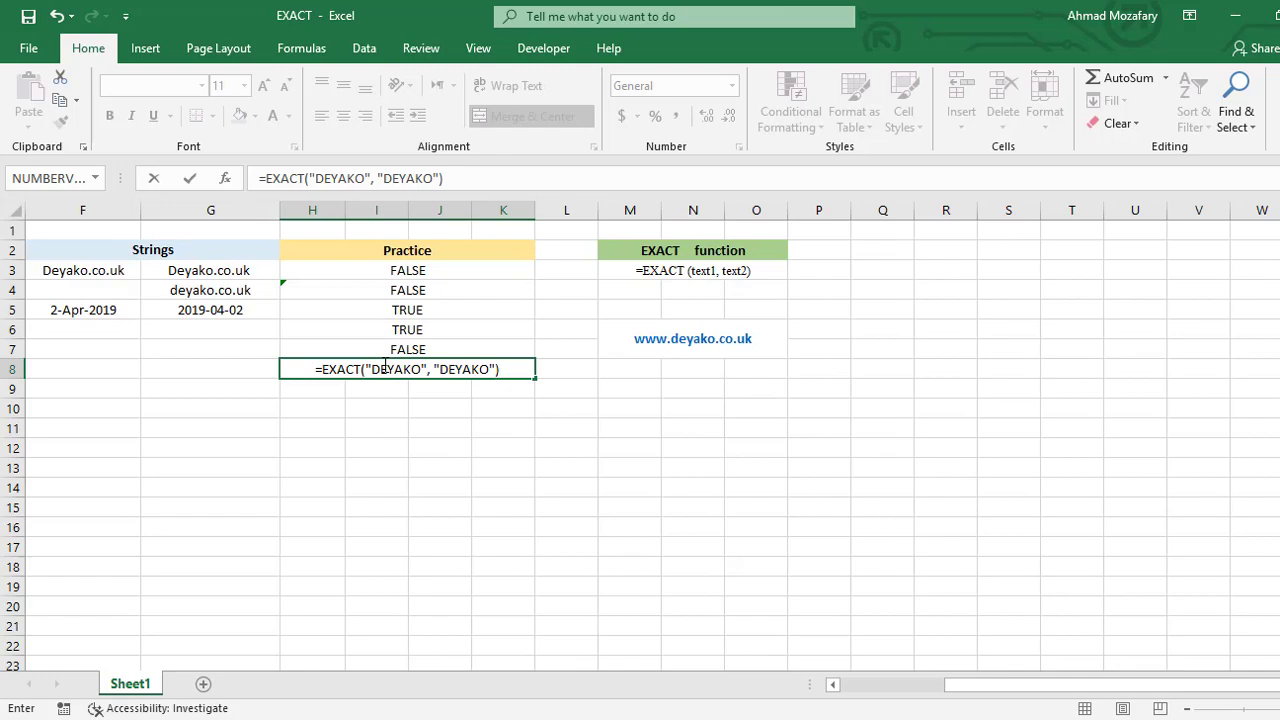
{"action": "key", "text": "Return"}
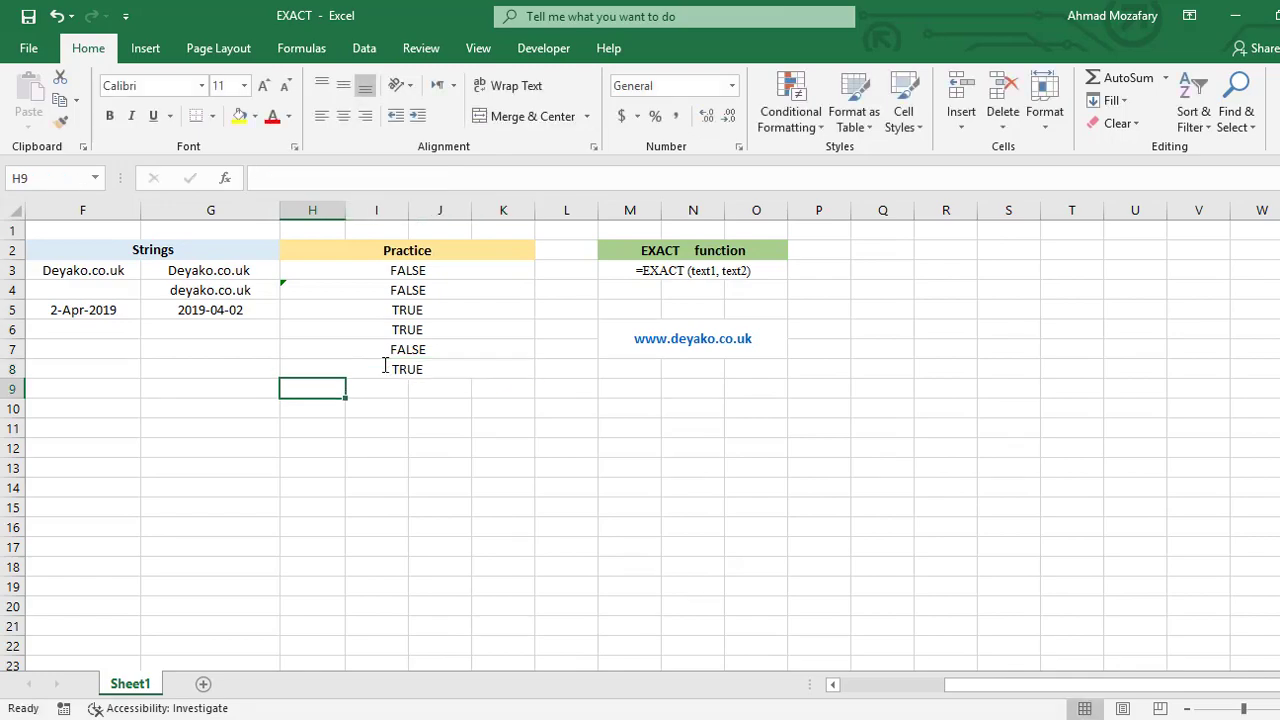
{"action": "left_click", "coordinate": [384, 366]}
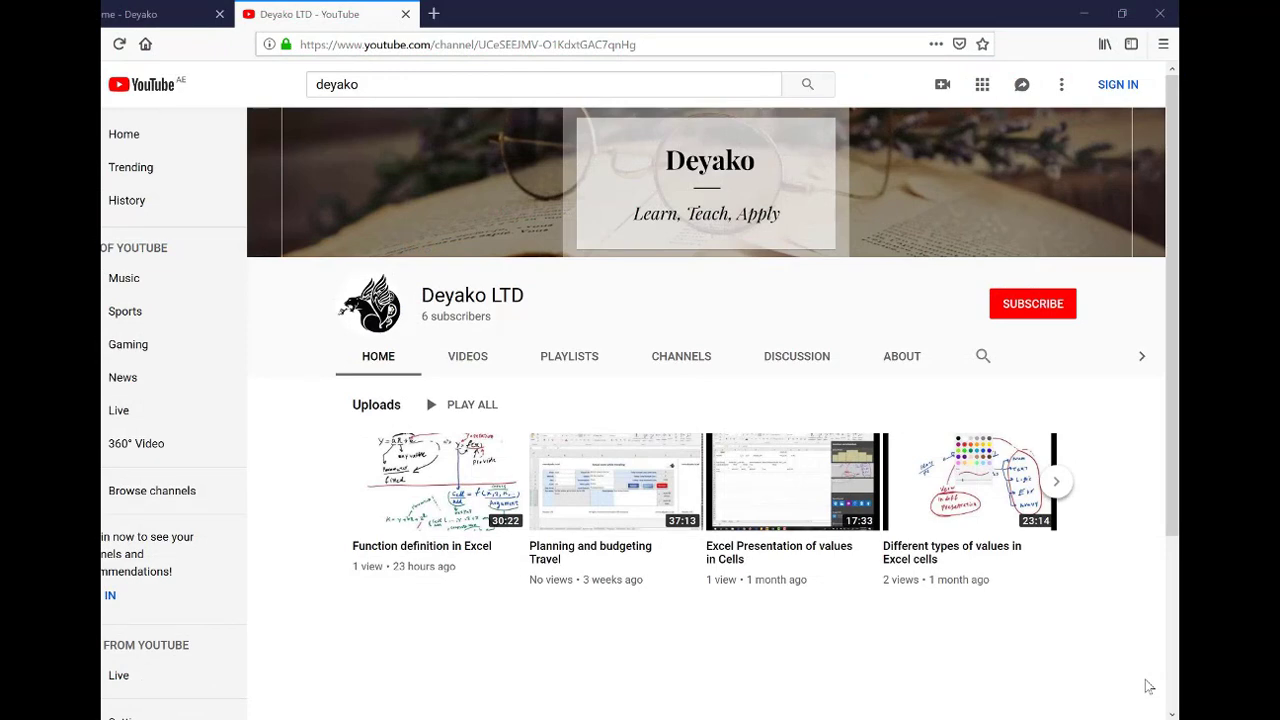
- Switch to the Deyako home page in the browser and view its software categories and new products
{"action": "key", "text": "ctrl+shift+Tab"}
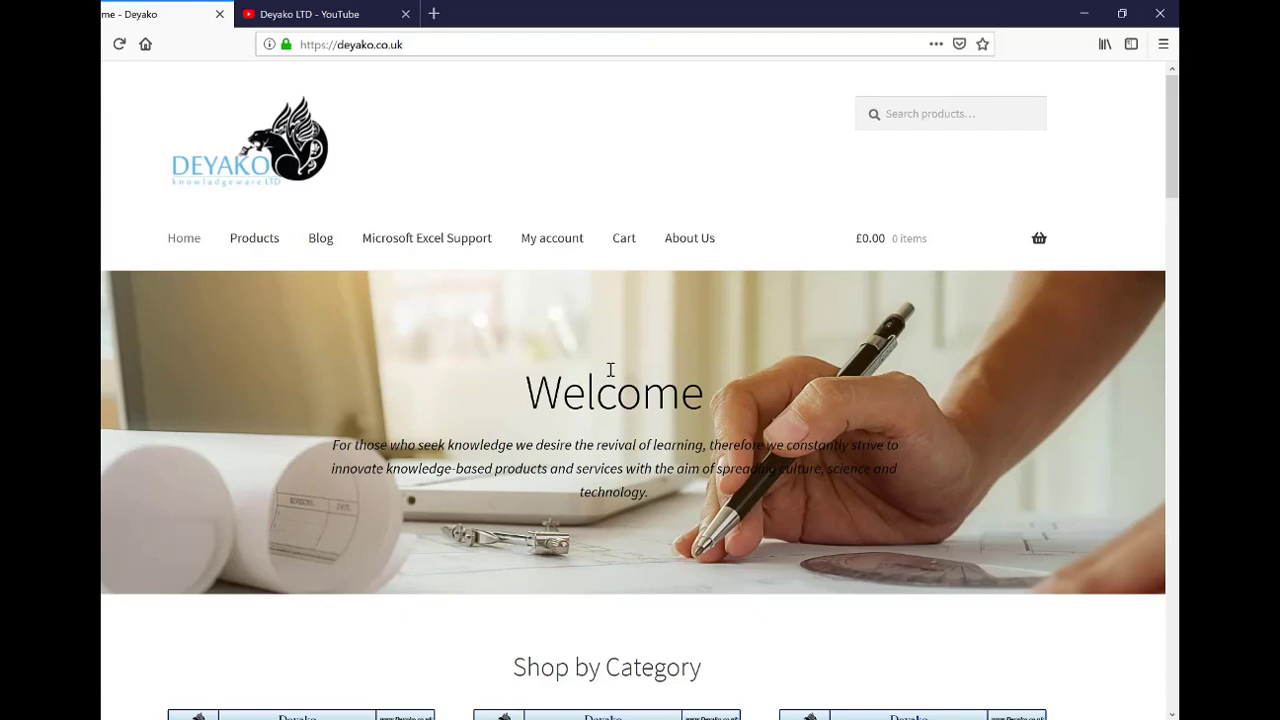
{"action": "scroll", "coordinate": [610, 370], "scroll_direction": "down", "scroll_amount": 6}
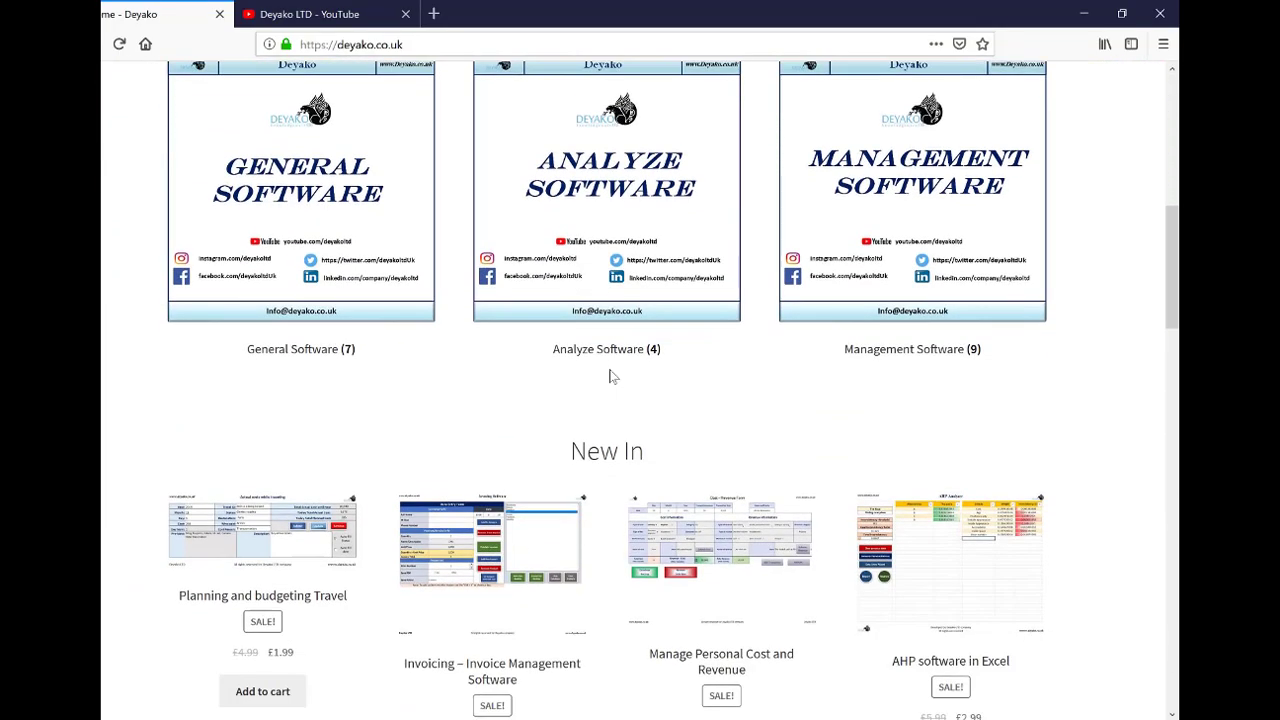